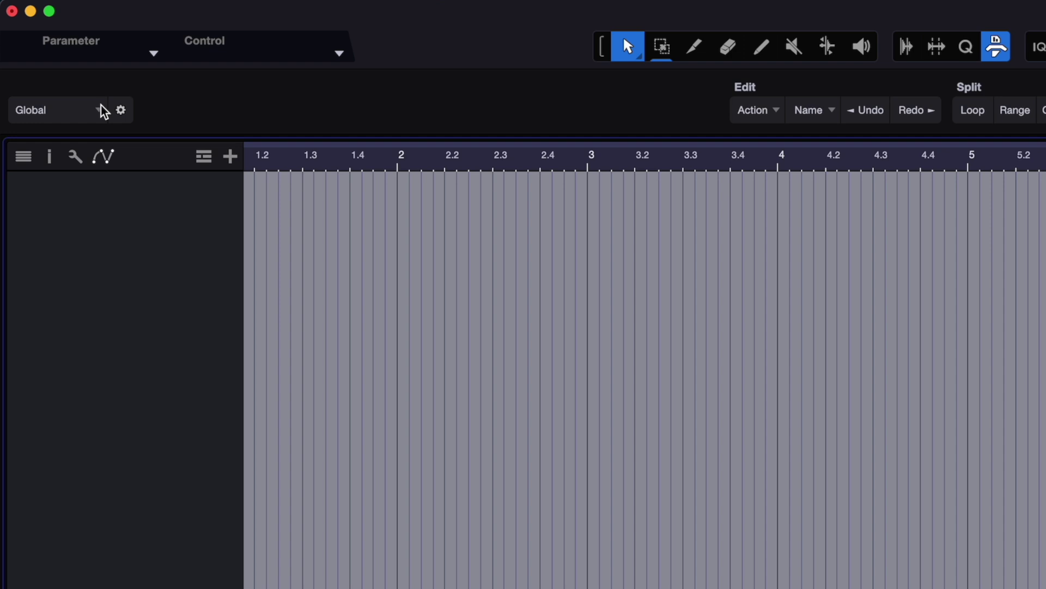
- Switch the arrangement macro toolbar from Global to Toolbox Magic TB, then pull up the editor's macro set list
click(99, 110)
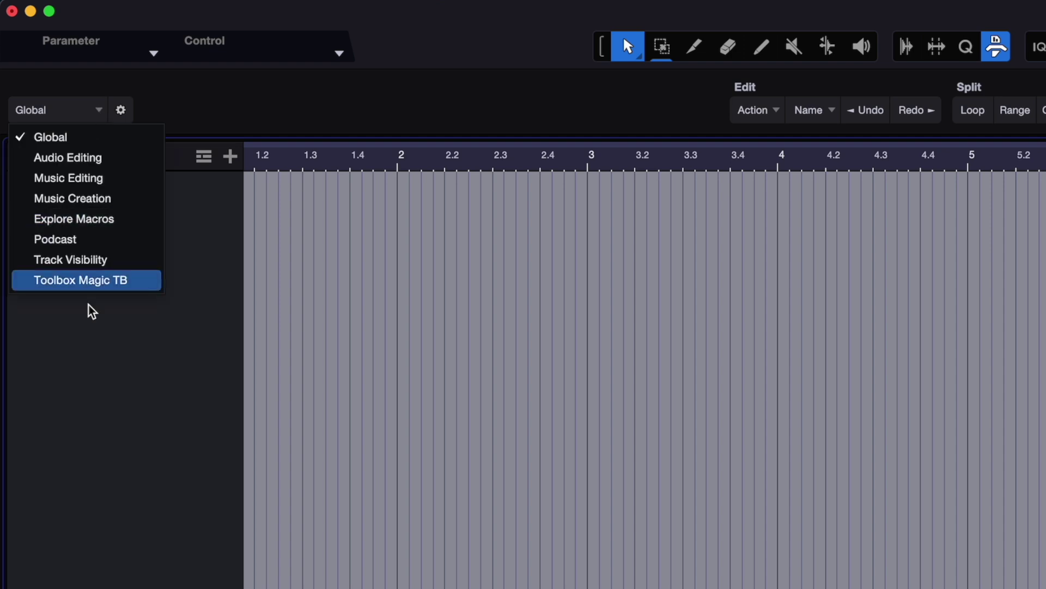
click(97, 285)
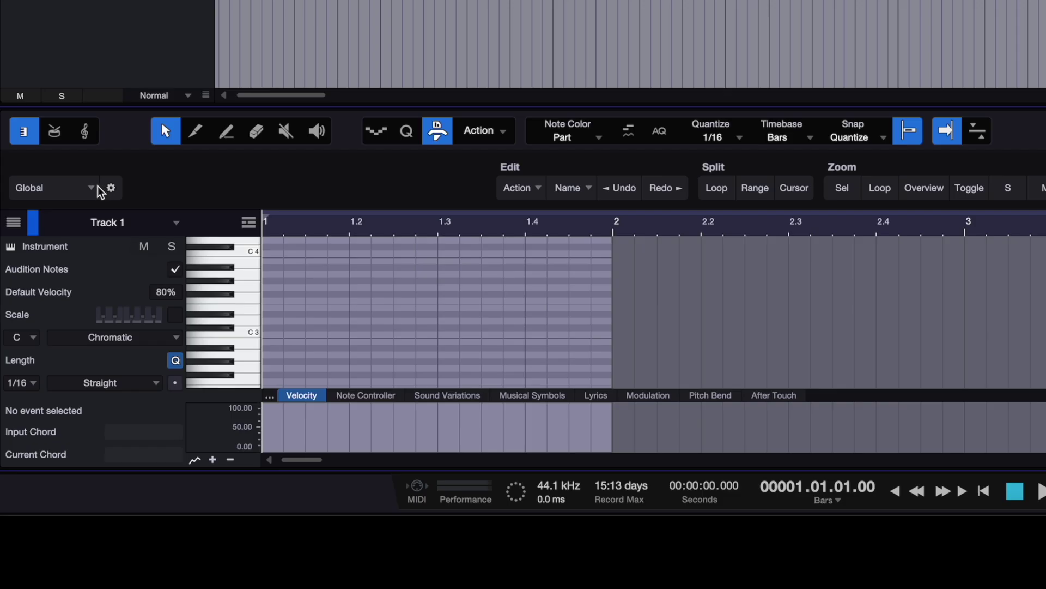
click(93, 187)
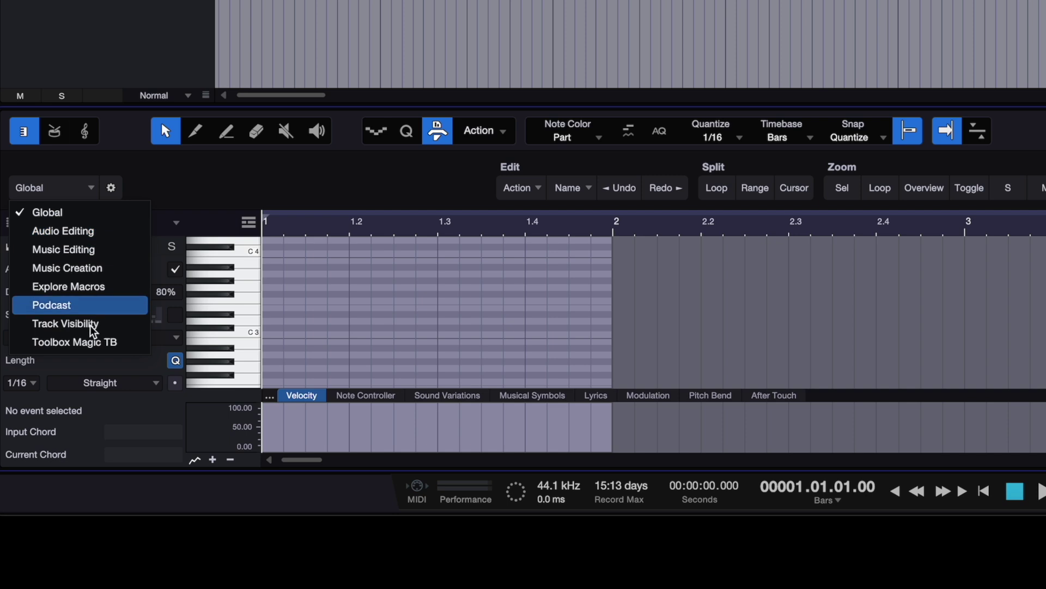
- Load Toolbox Magic TB in the editor, then generate a Quick Idea folder and a New Pattern instrument track
click(93, 343)
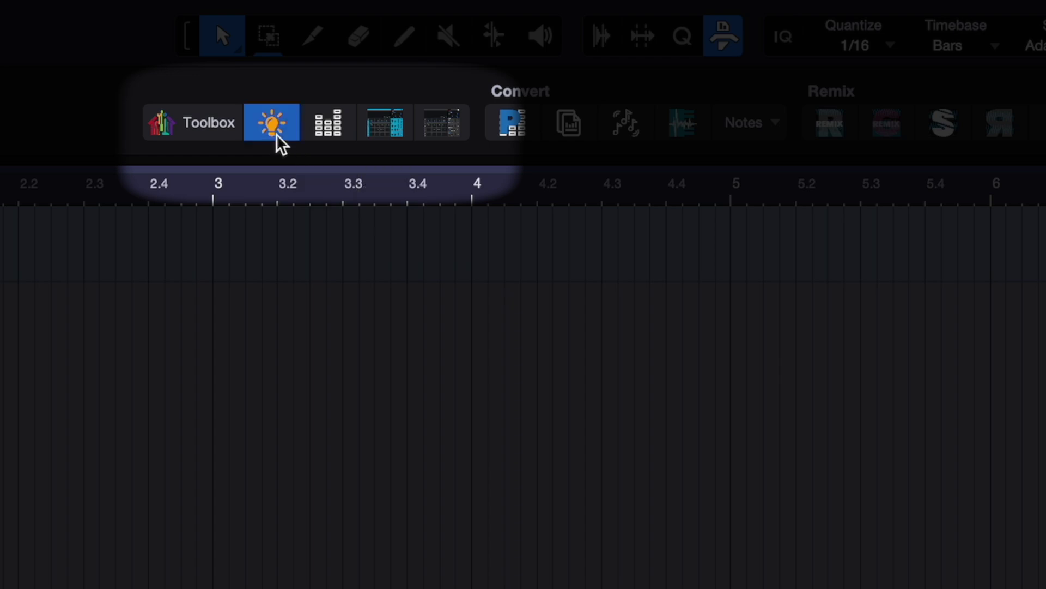
click(276, 134)
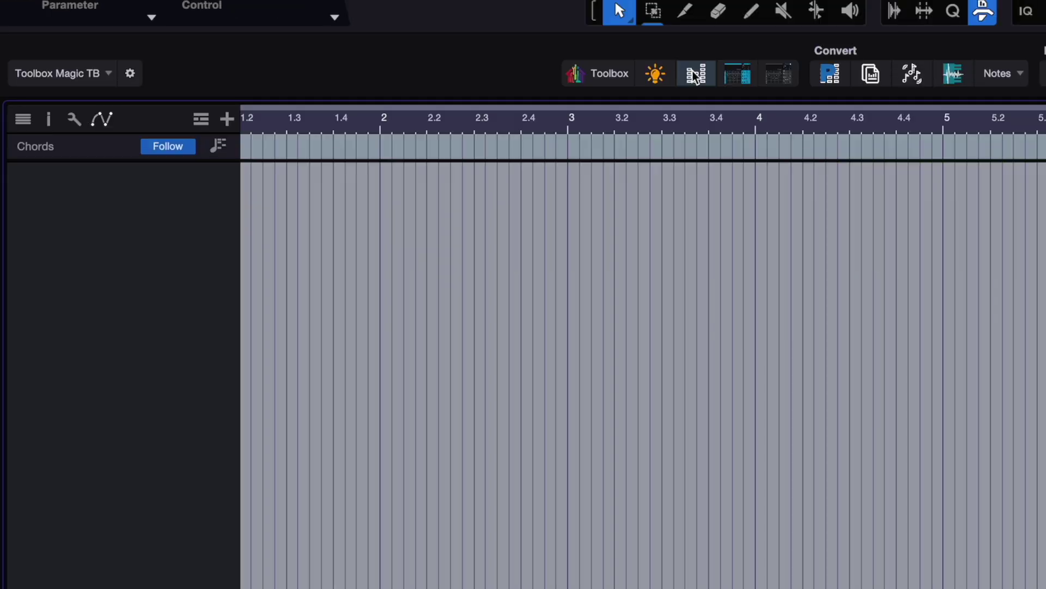
click(695, 75)
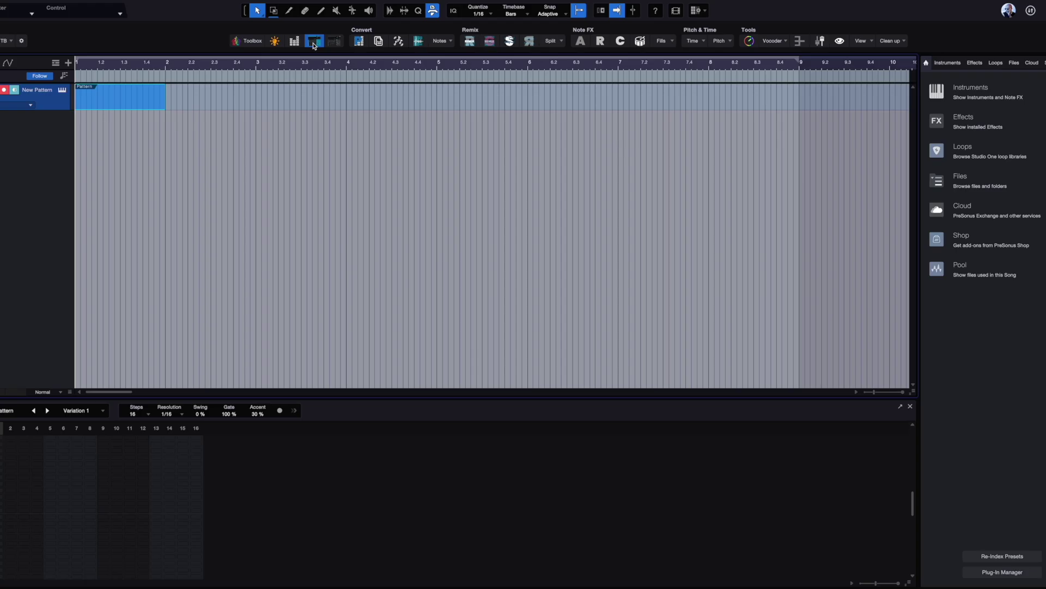
- Add two Impact XT Beat-pattern tracks and open the second one's empty-kit instrument
click(174, 128)
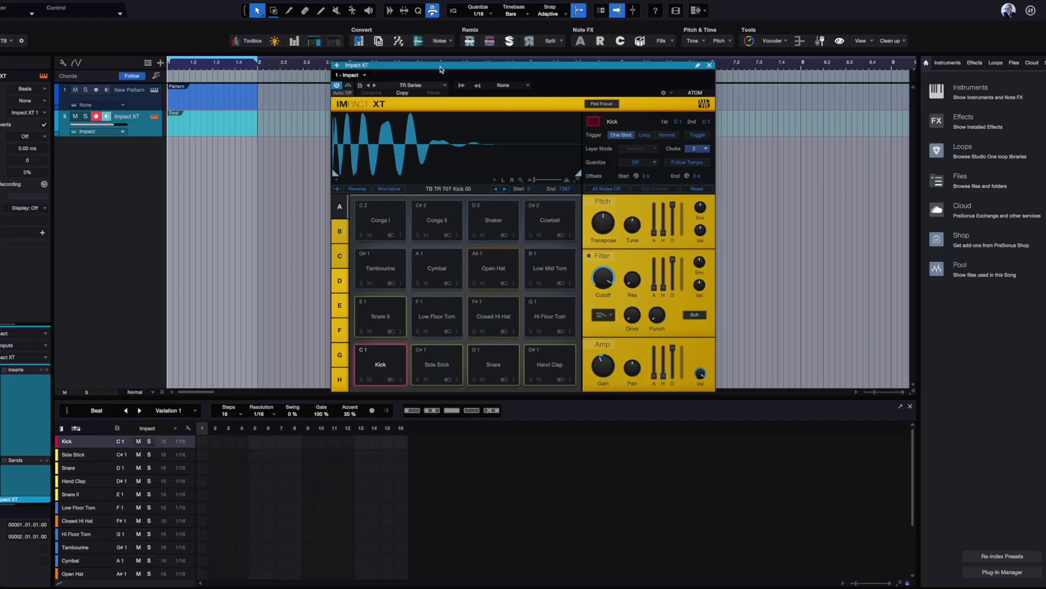
drag(442, 68, 624, 193)
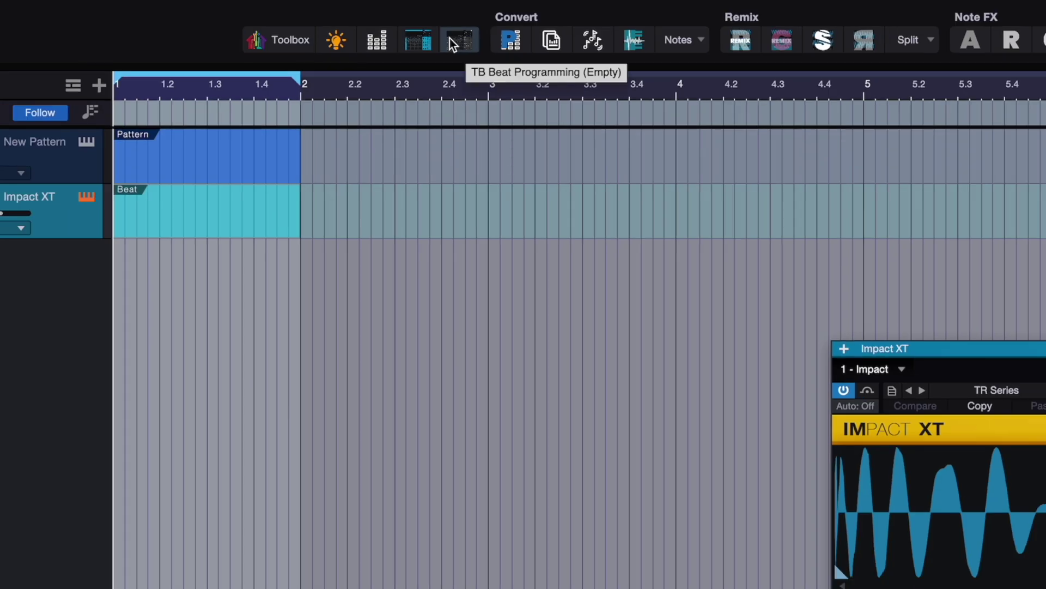
click(449, 38)
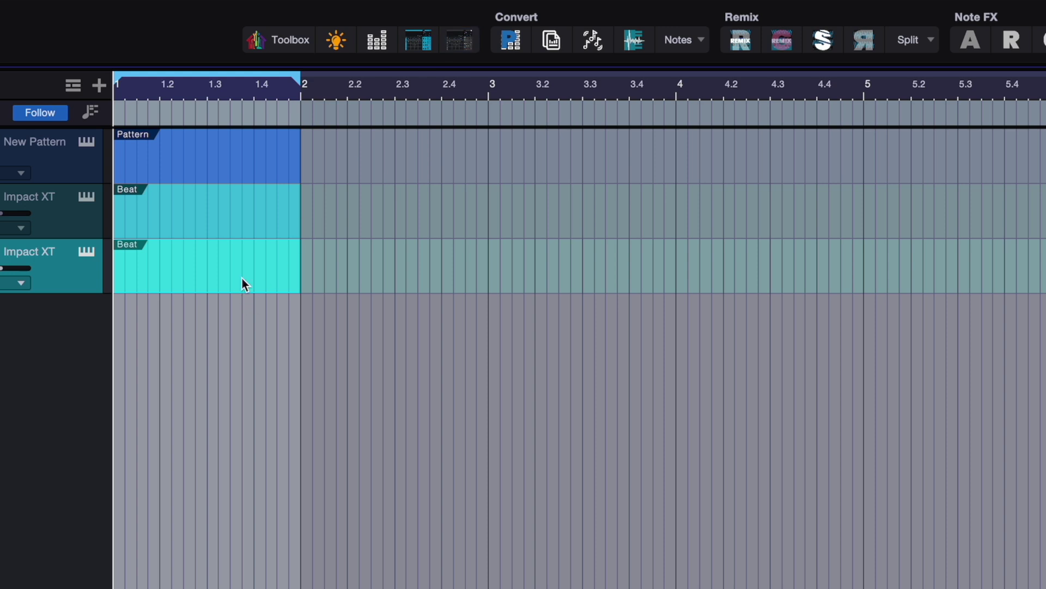
click(86, 252)
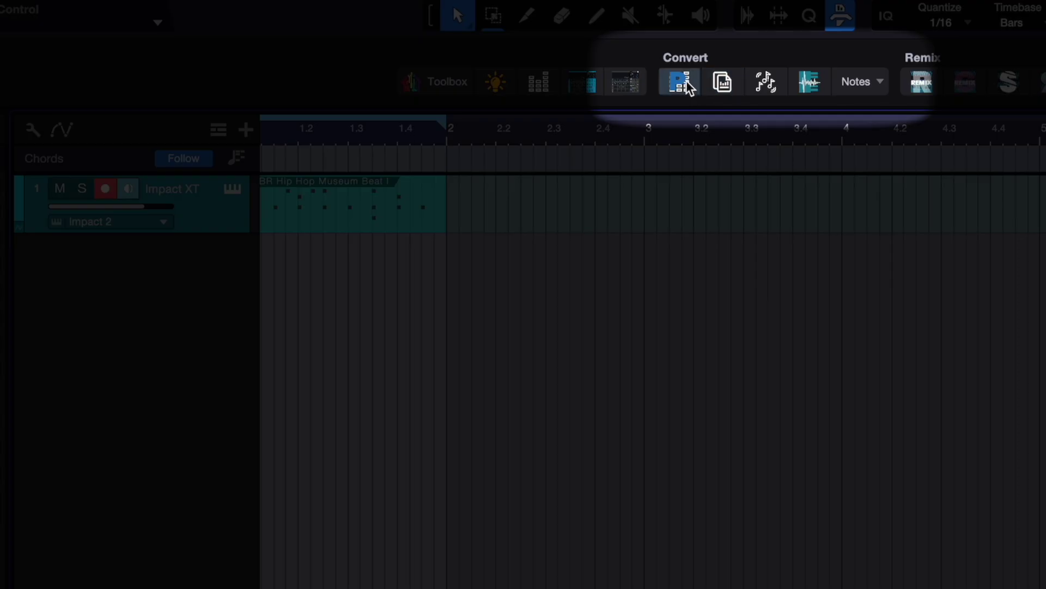
- Explode drums to tracks, print Note FX, extract the G#maj9 chord, convert audio to notes, then pick a drum
click(681, 85)
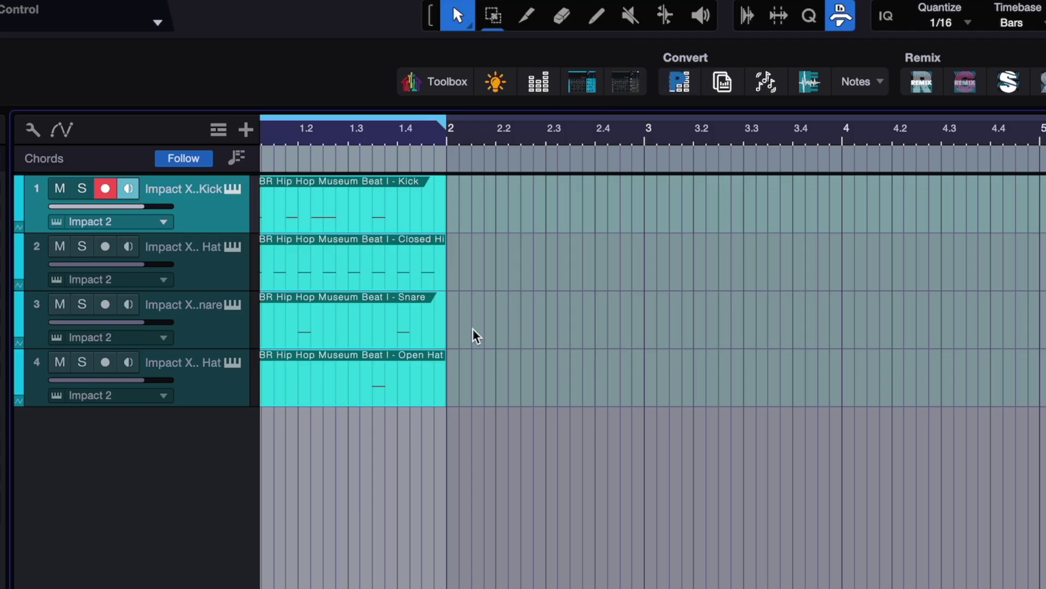
scroll(541, 222, right, 2)
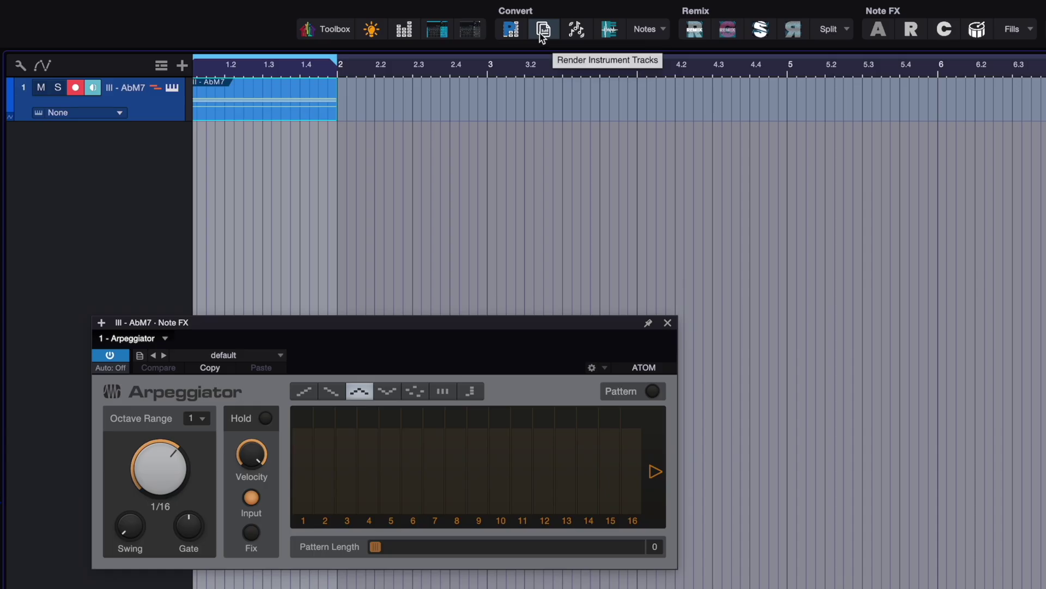
click(543, 30)
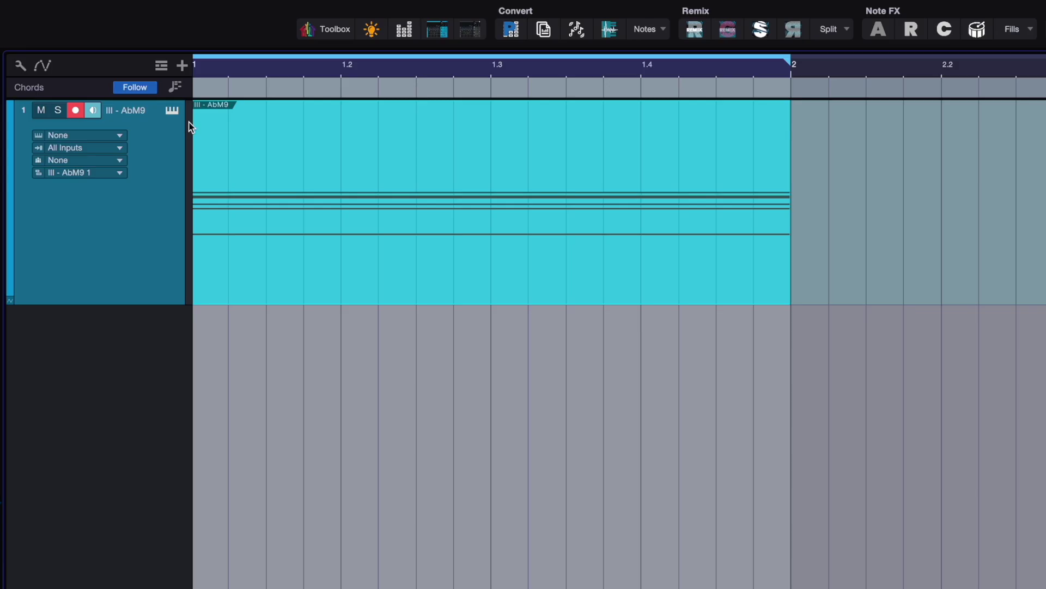
click(575, 32)
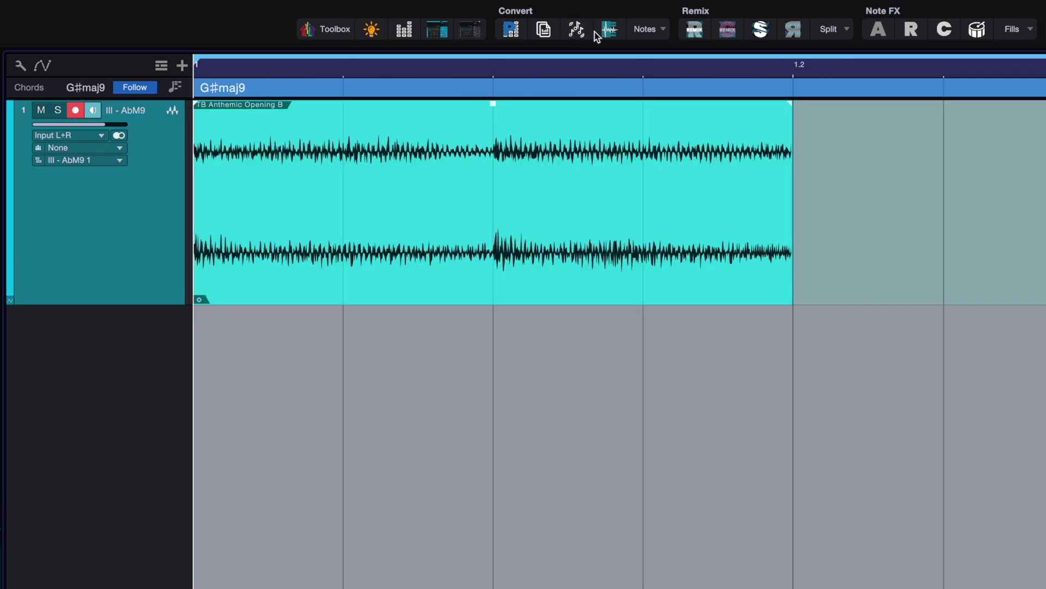
click(604, 33)
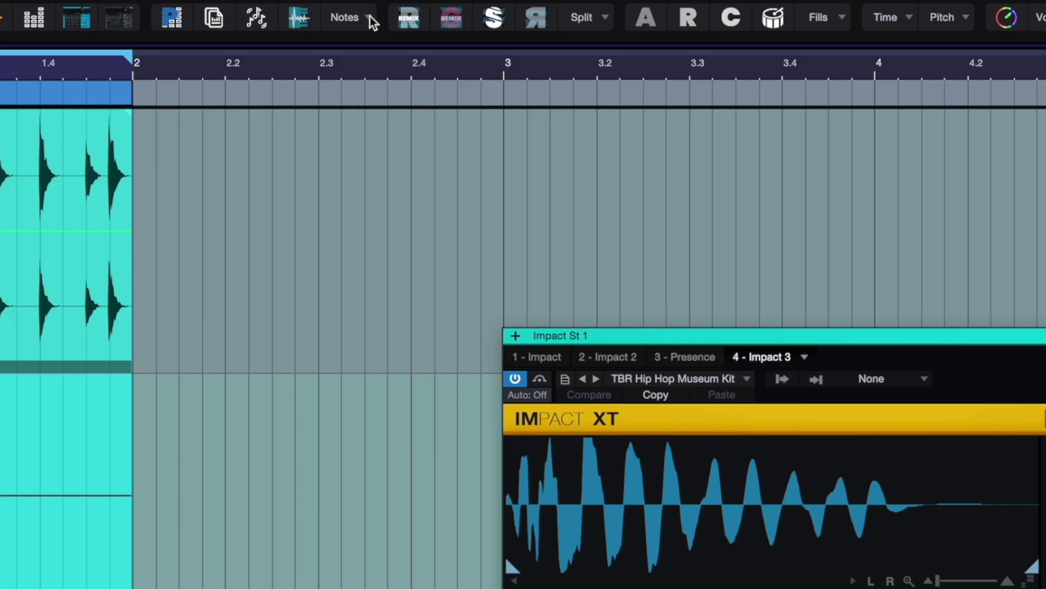
click(371, 16)
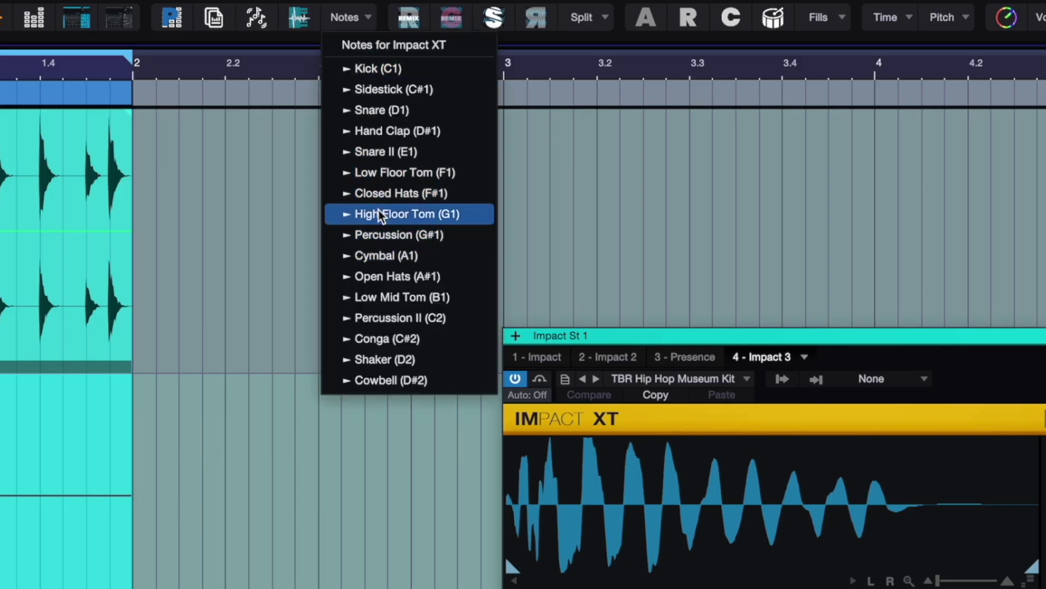
click(384, 194)
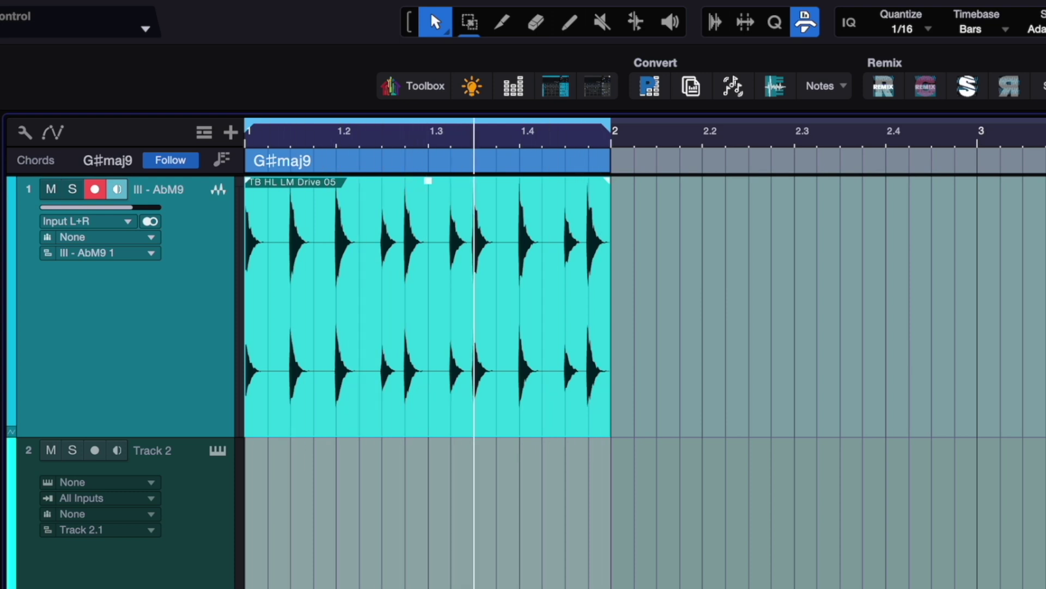
- Detect the loop's chord, drop the drum loop onto the instrument track, and assign it to Closed Hats (F#1)
click(776, 88)
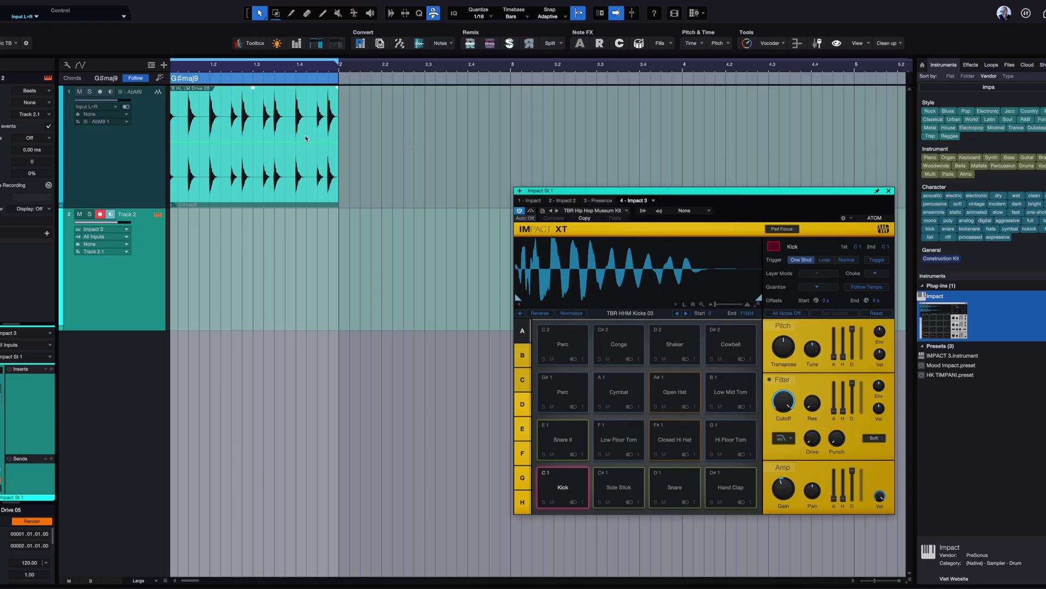
drag(278, 141, 292, 252)
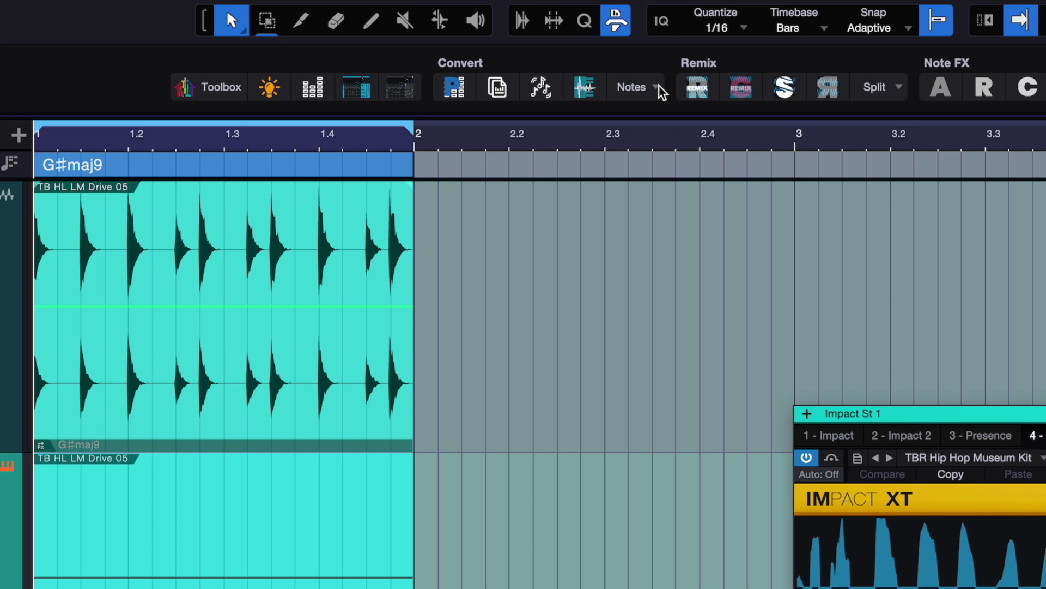
click(658, 87)
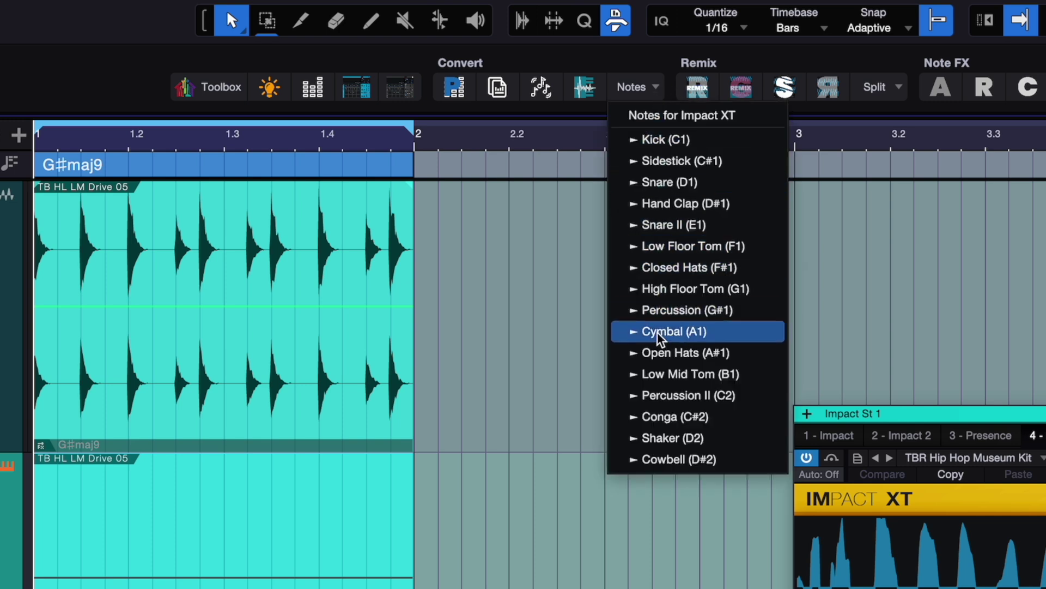
click(676, 267)
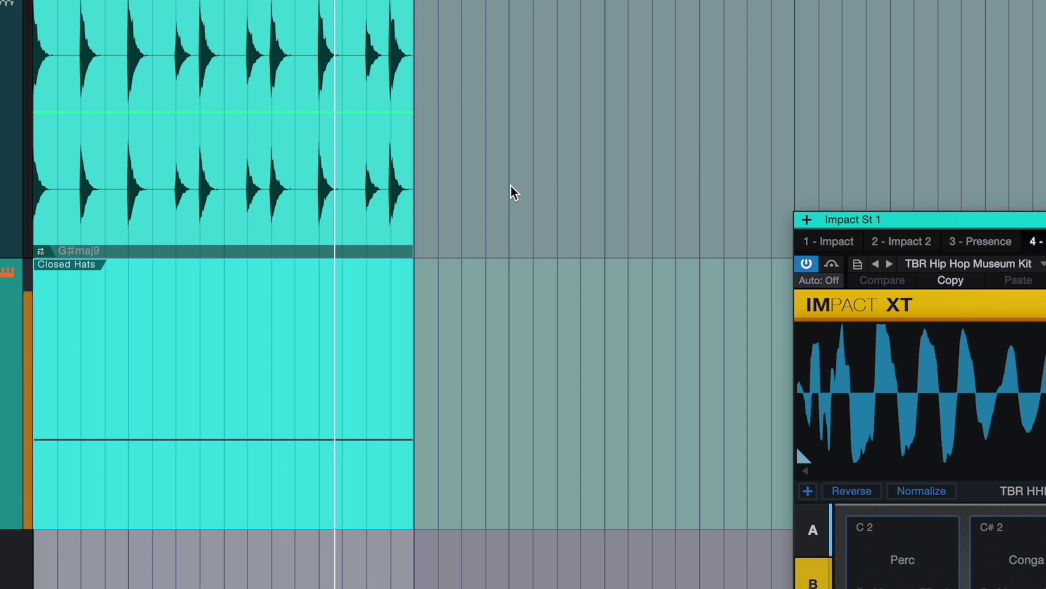
- Step through four Impact XT kit presets, then load the TBR Creamy Bass preset in Mojito
click(893, 265)
click(893, 264)
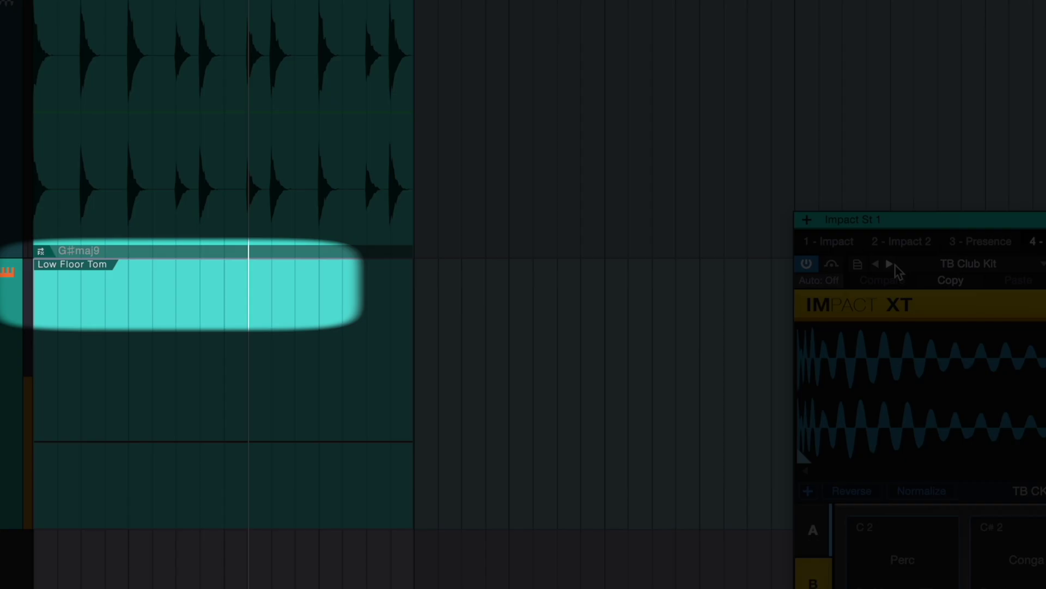
click(894, 264)
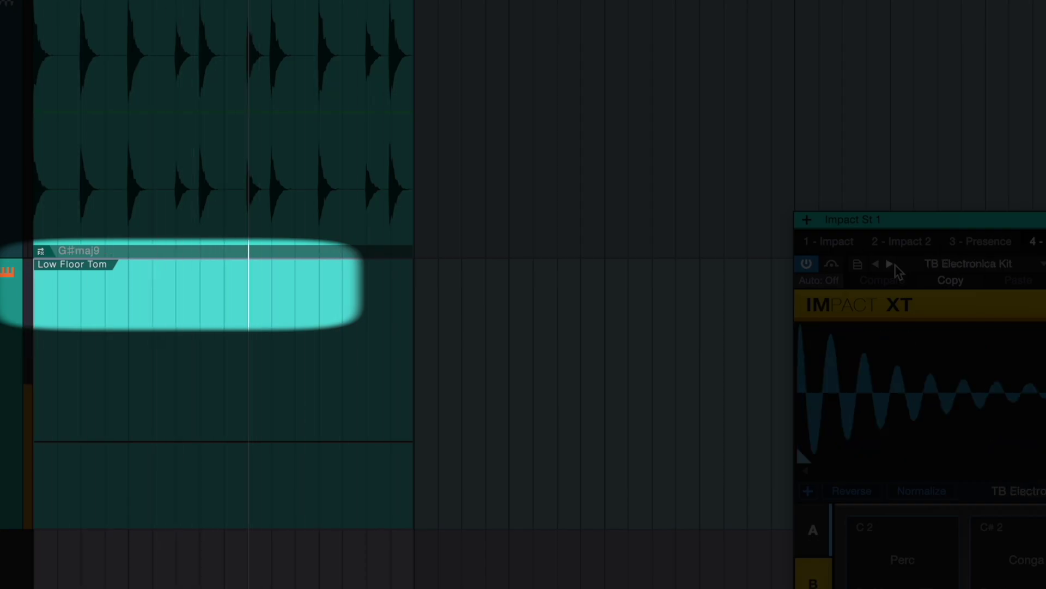
click(894, 265)
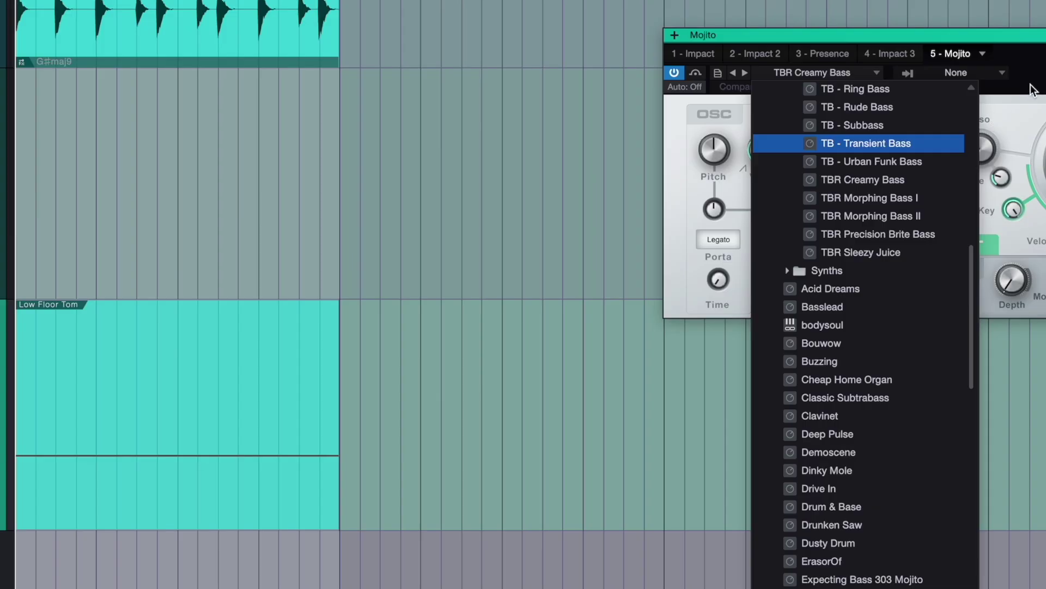
click(1038, 82)
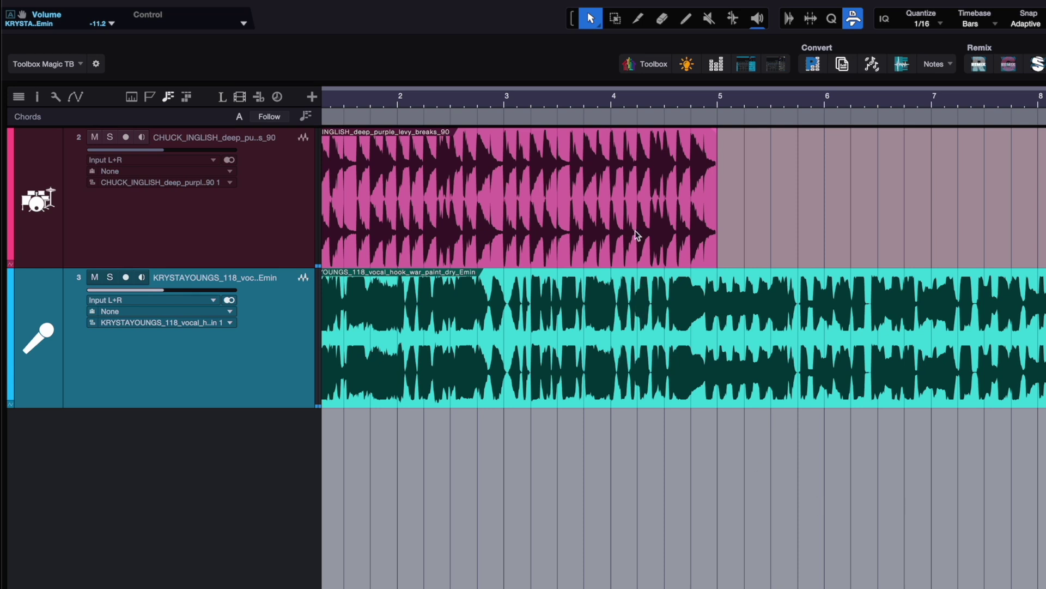
- Select the drum break audio event on track 2 for remixing
click(635, 214)
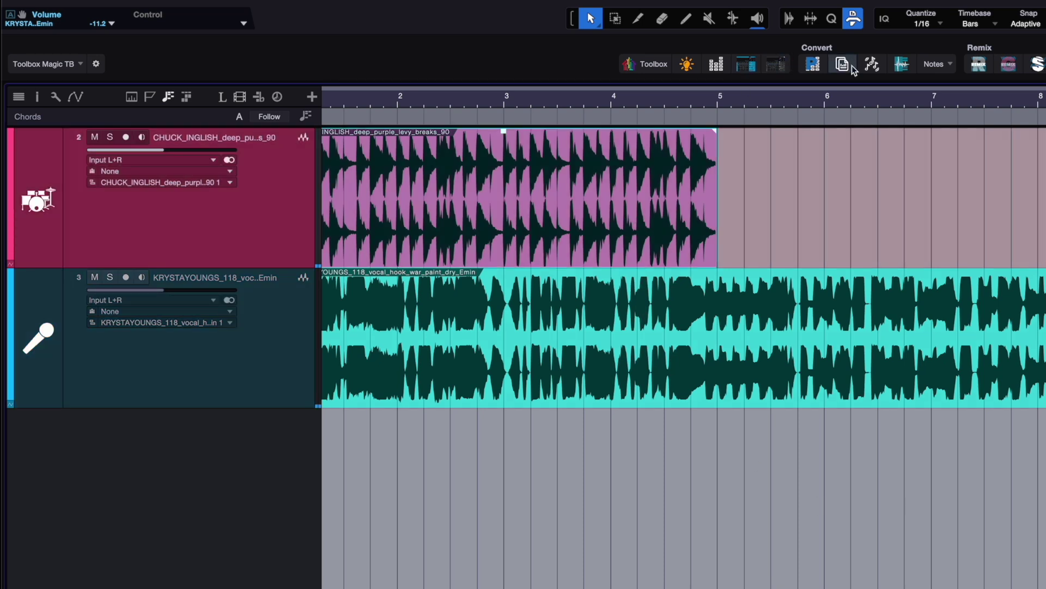
- Remix the drum break, move the part to Track 2, audition it, then slice to SampleOne and reverse
click(979, 69)
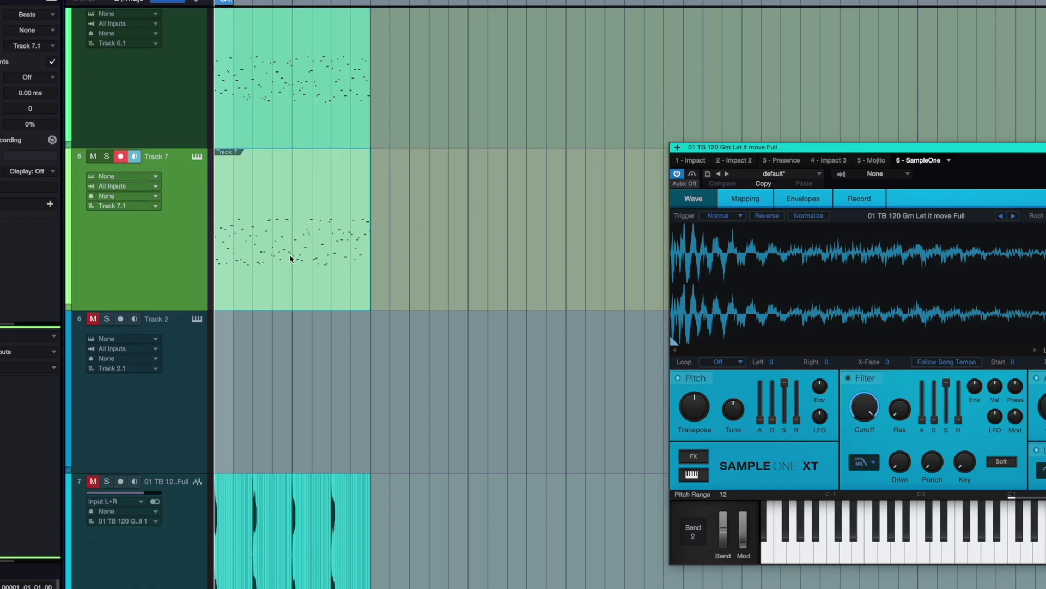
drag(290, 254, 304, 390)
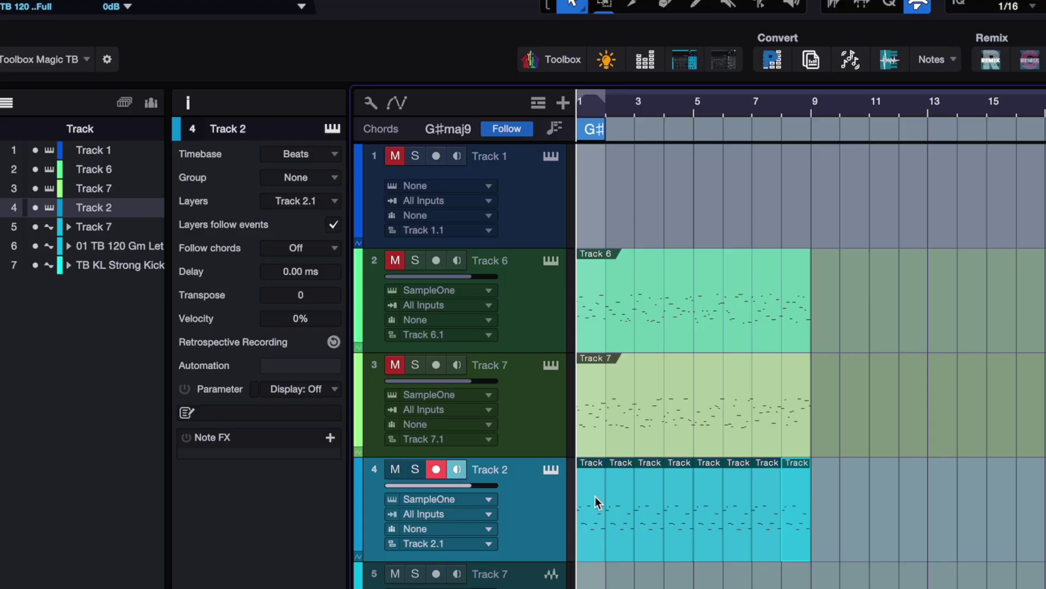
key(space)
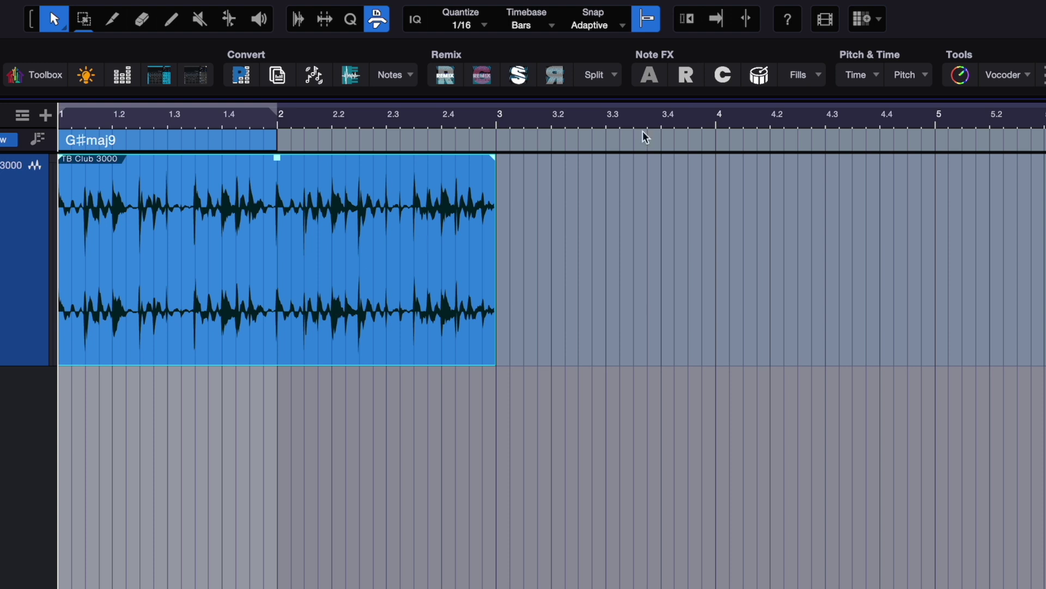
click(521, 78)
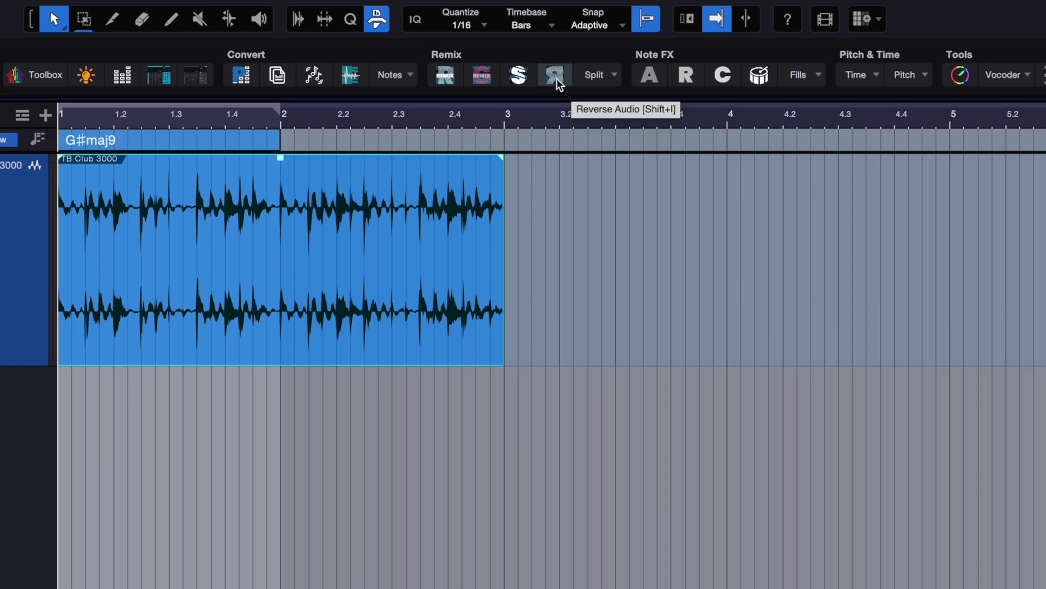
click(557, 79)
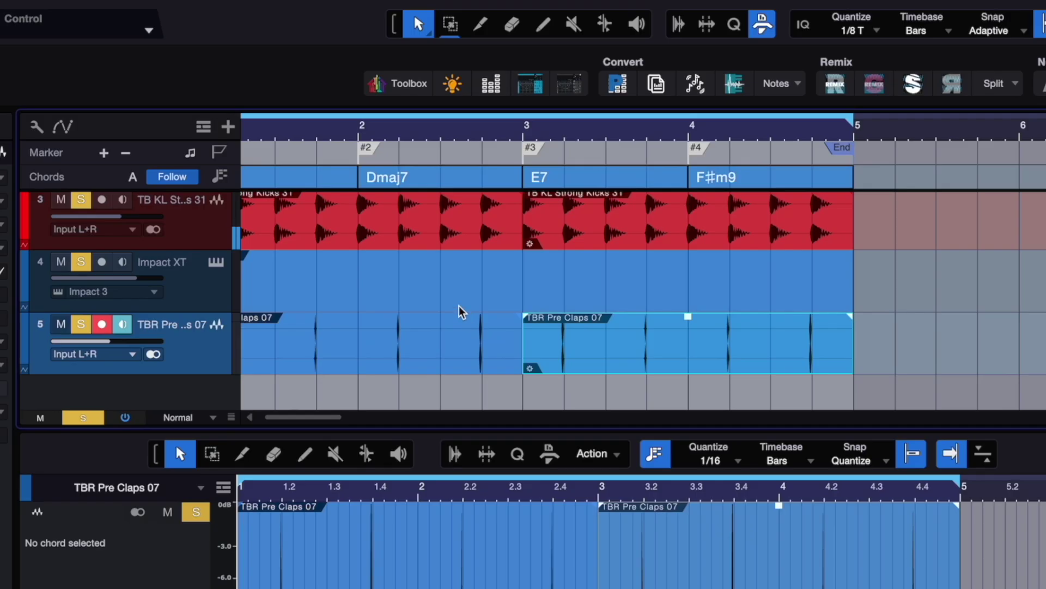
- Open the Impact XT part in the editor and apply Split on Transients
click(451, 296)
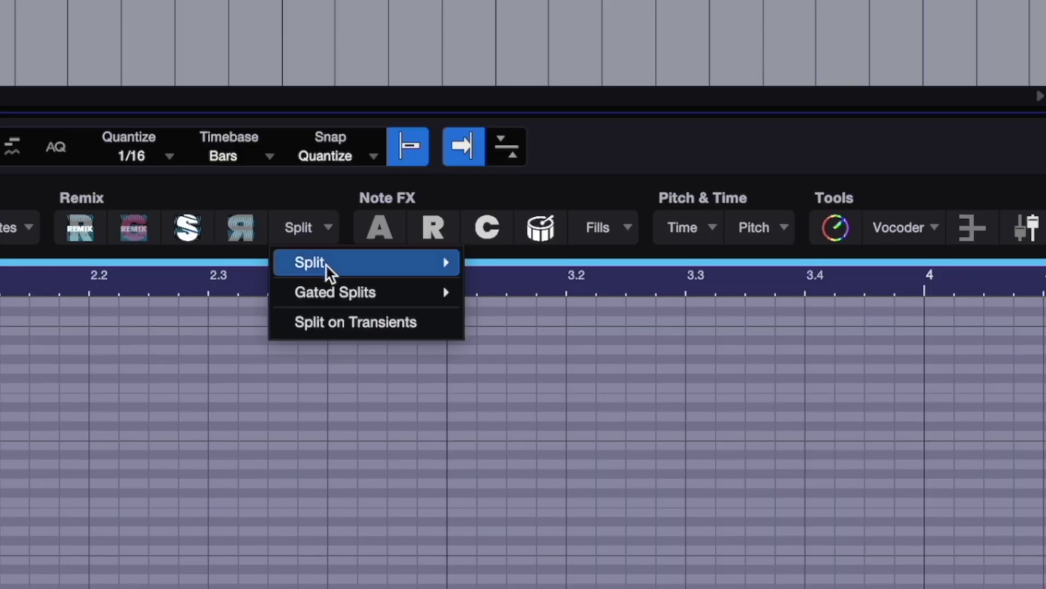
mouse_move(324, 297)
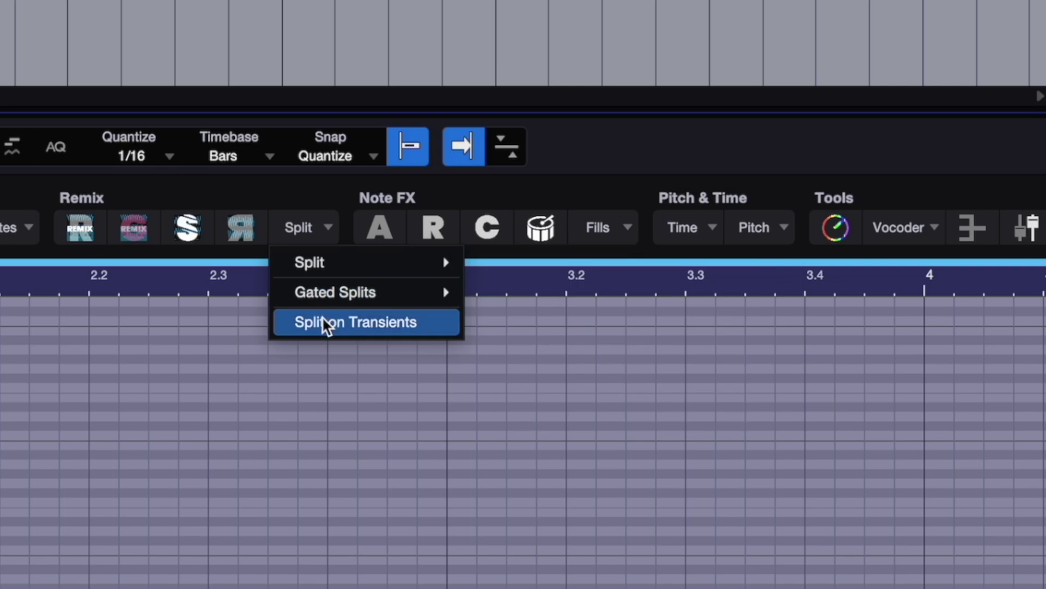
mouse_move(351, 263)
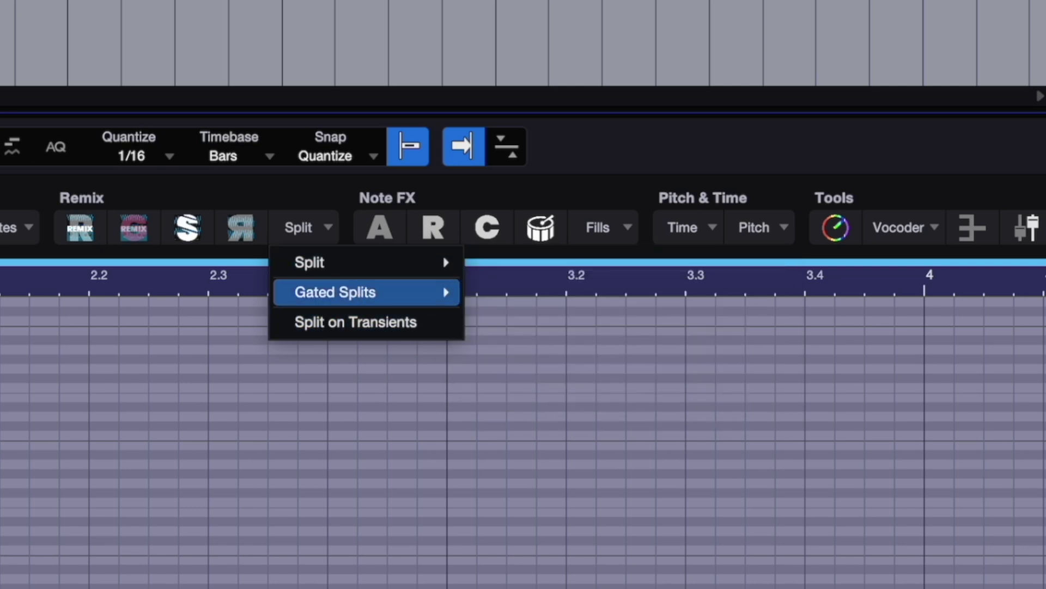
mouse_move(348, 283)
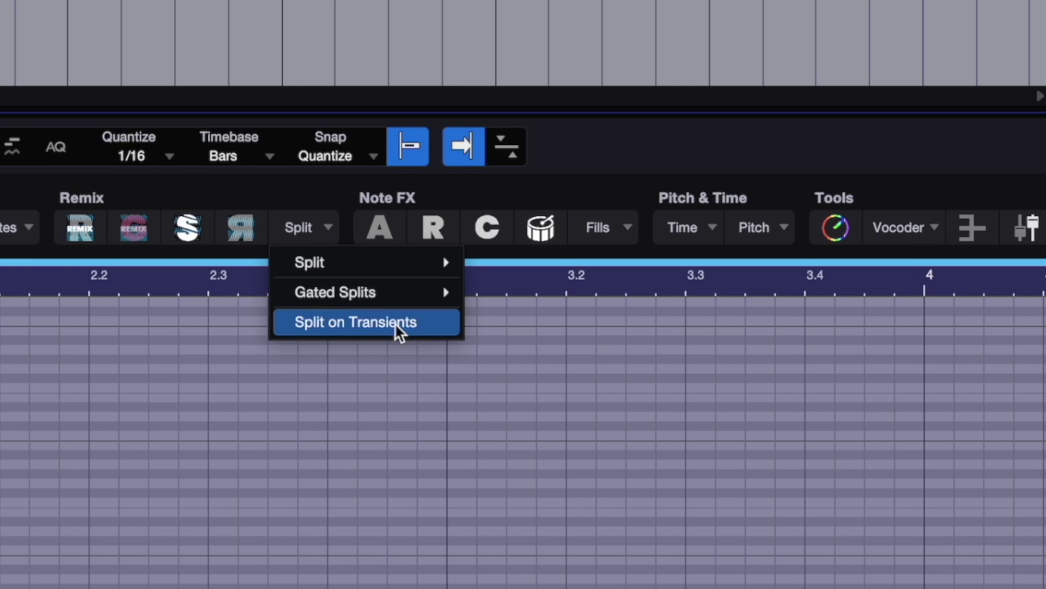
click(394, 323)
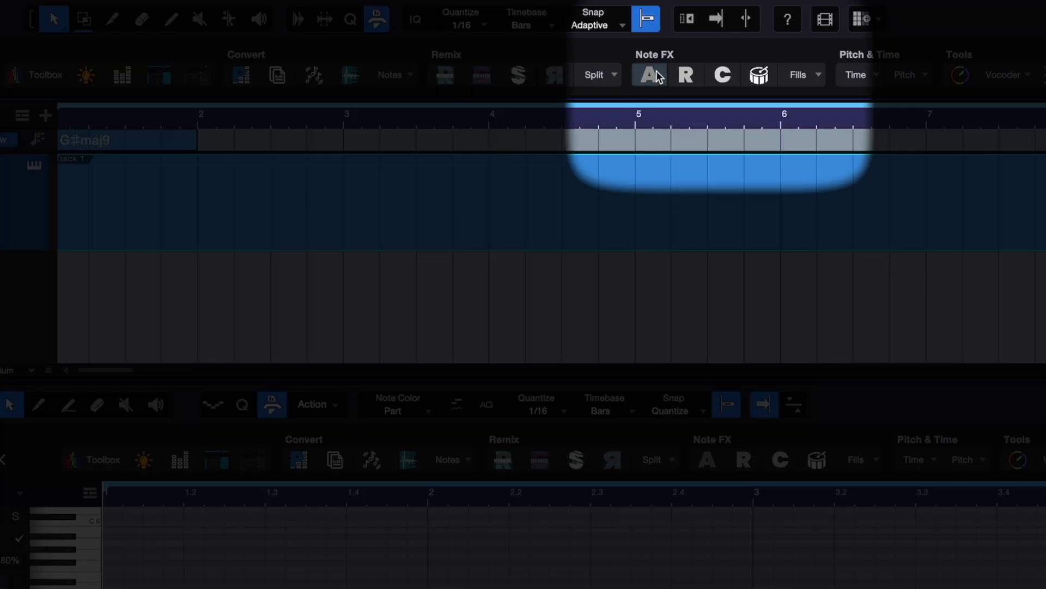
- Add Arpeggiator and Repeater note FX, then fill the part with closed hi-hats and play it
click(655, 75)
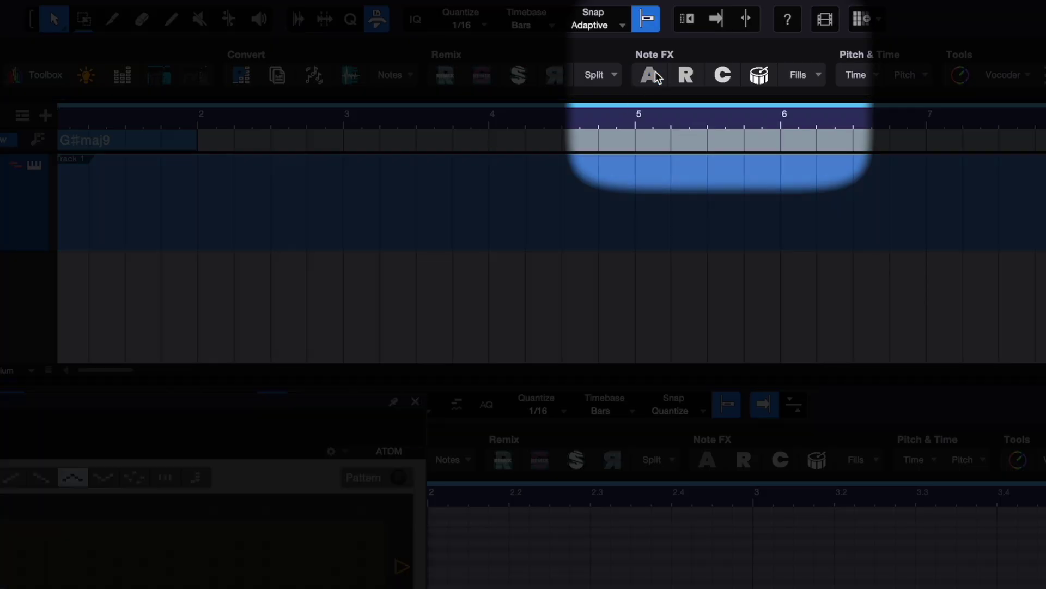
click(679, 74)
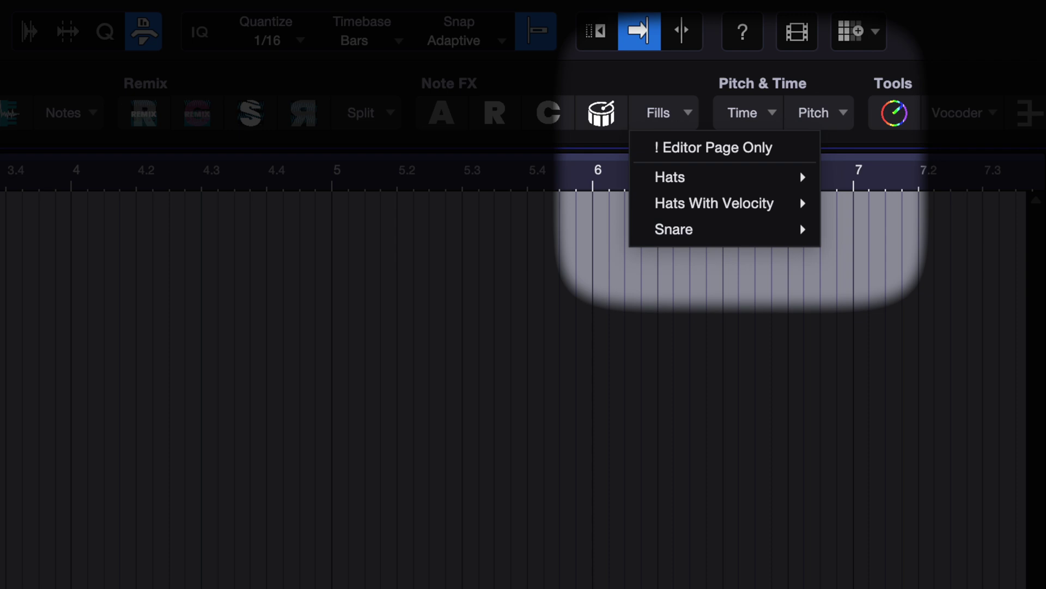
mouse_move(713, 103)
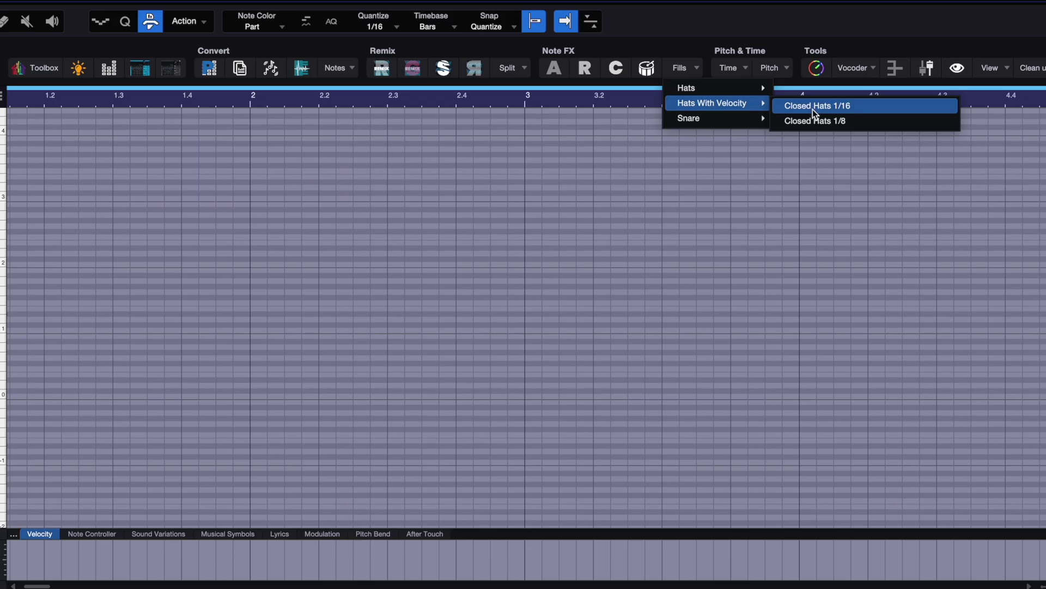
click(815, 121)
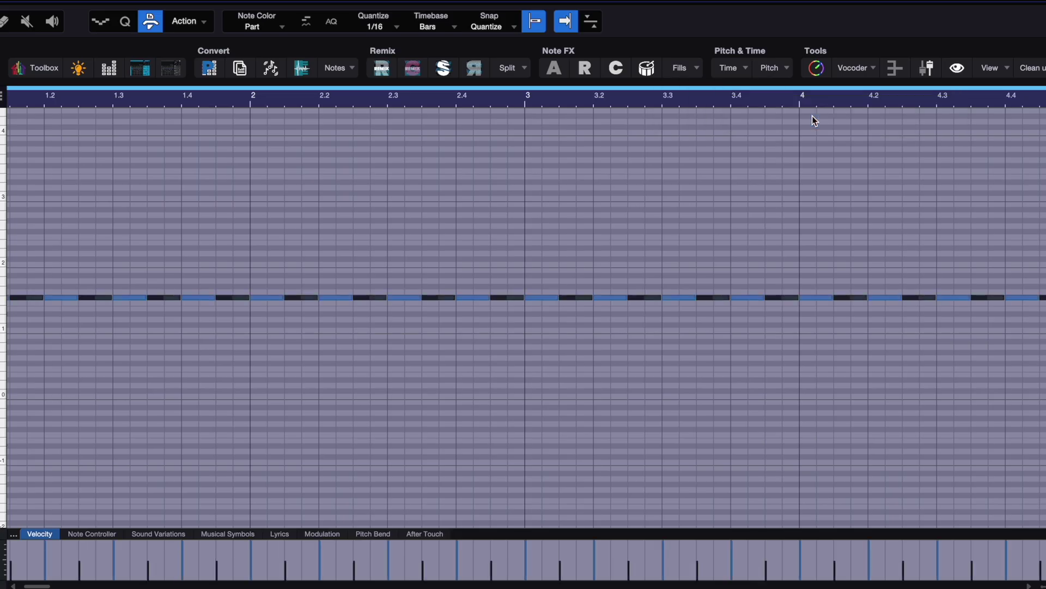
key(space)
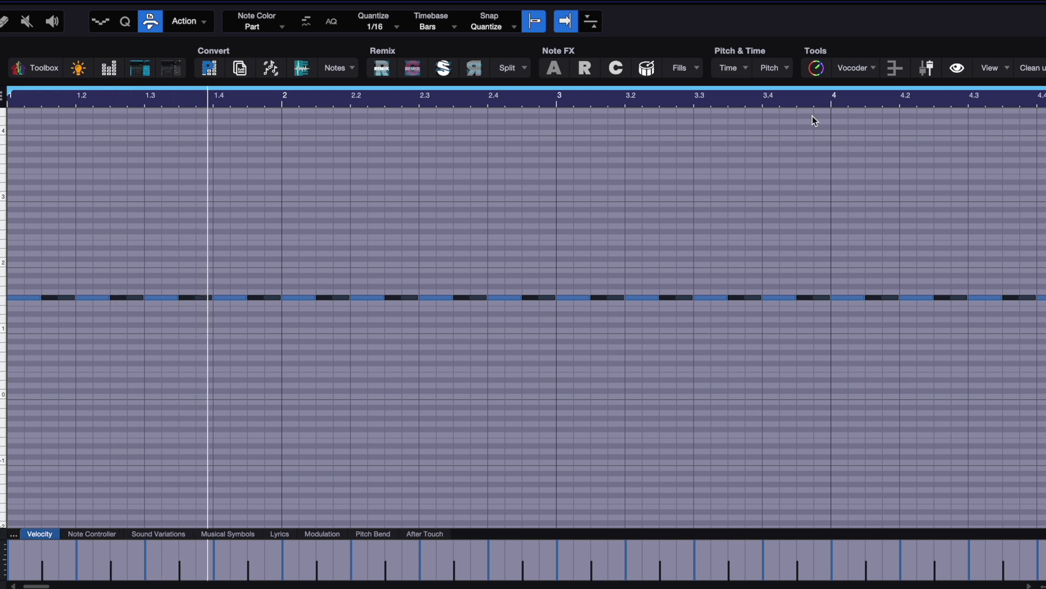
- Replace the hi-hats with the Snare Fanfare fill across bars 1–4
click(684, 68)
mouse_move(738, 119)
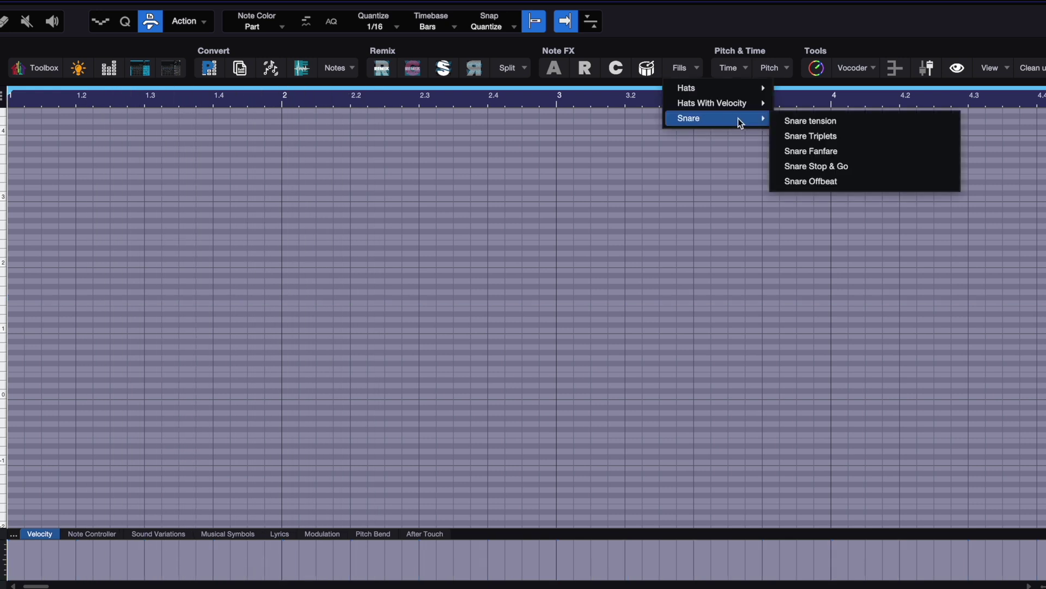
click(827, 148)
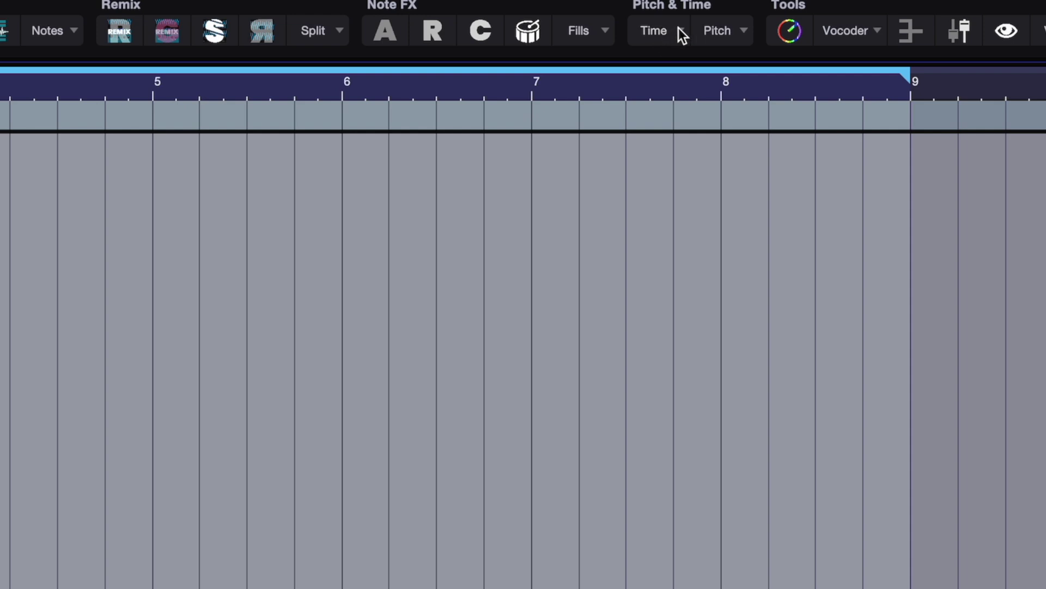
- Browse the Time and Pitch note-operation dropdowns
click(679, 30)
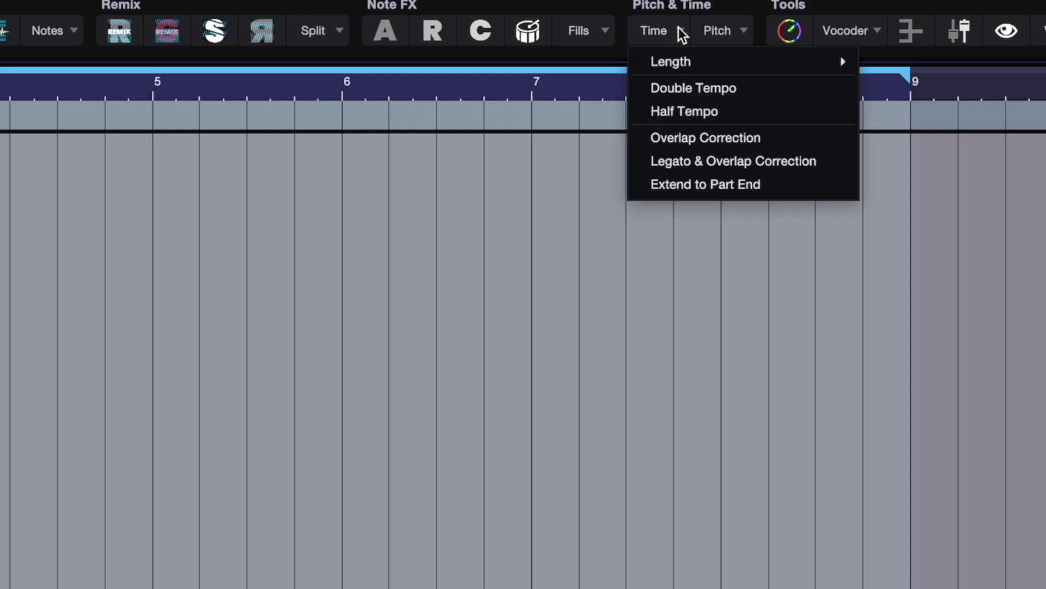
click(743, 30)
click(743, 30)
mouse_move(738, 59)
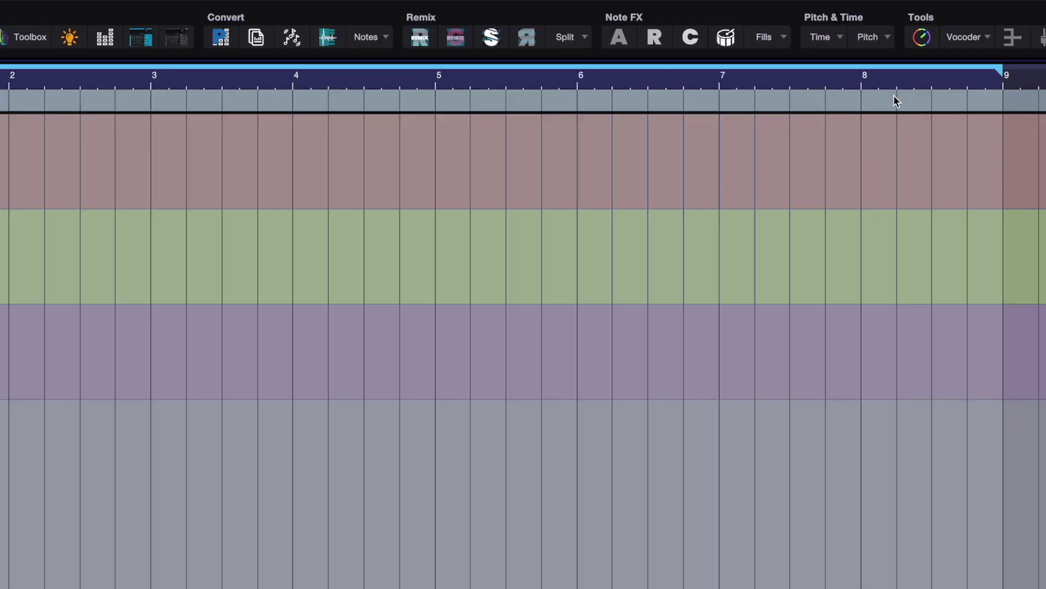
- Create a vocoder setup for the vocal with the Classic Sound carrier
click(924, 44)
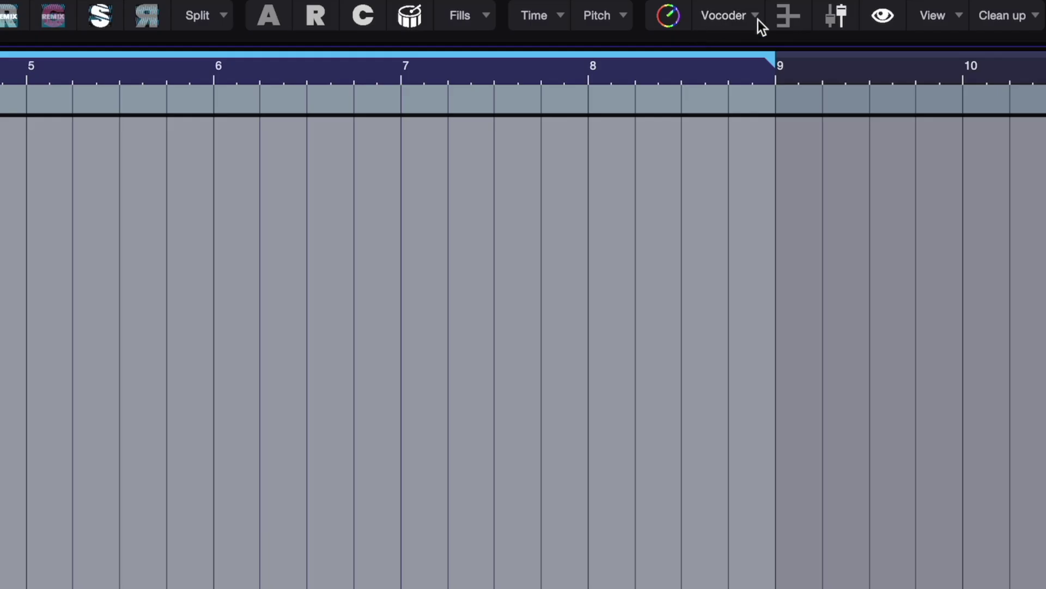
click(987, 39)
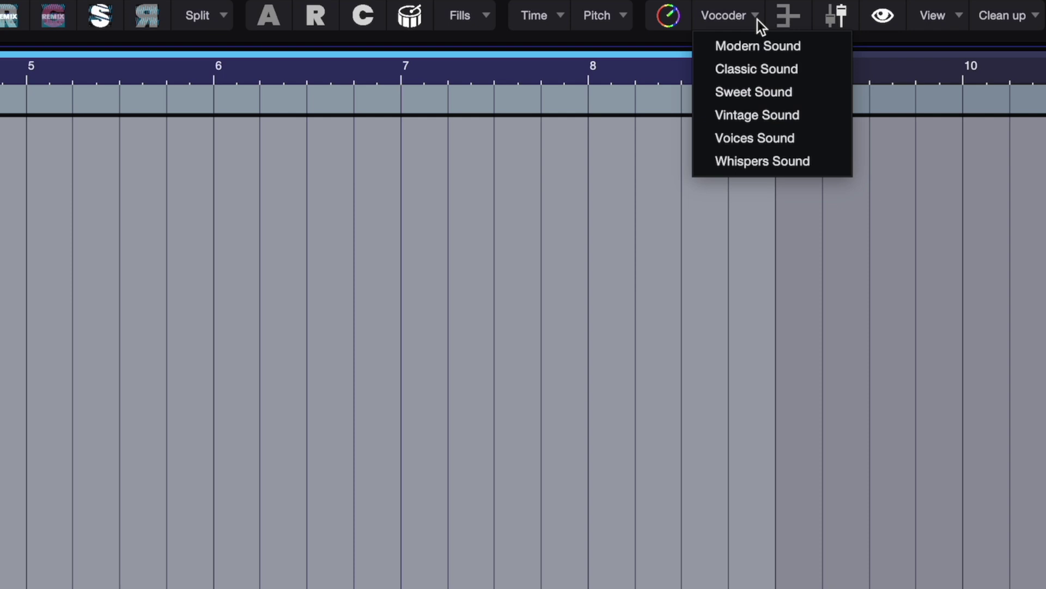
click(746, 70)
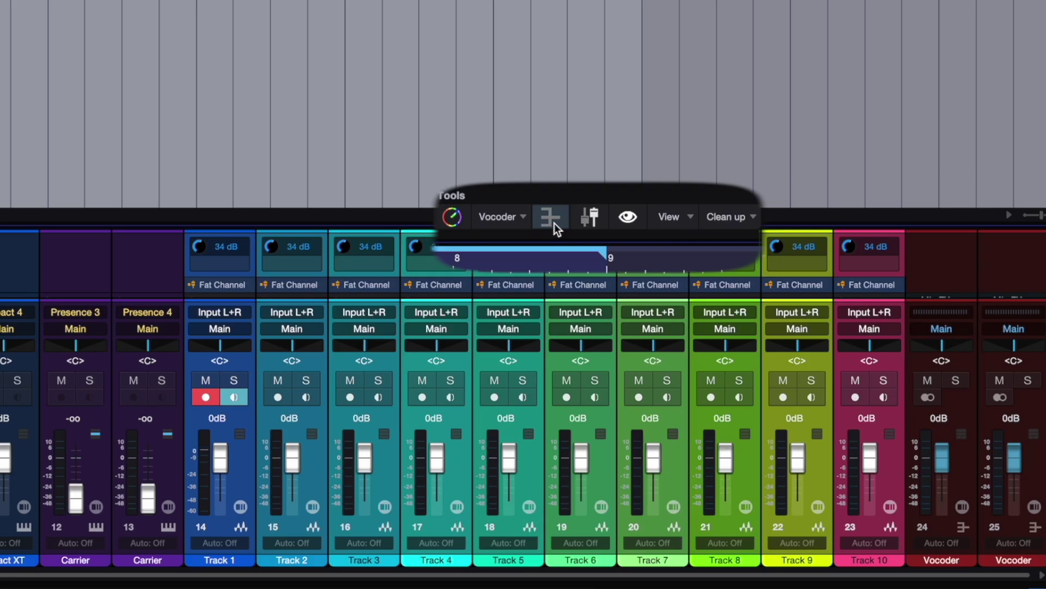
- Send Tracks 1–10 to a new Bus 1, assign them to VCA 1, and zoom to the full song
click(755, 36)
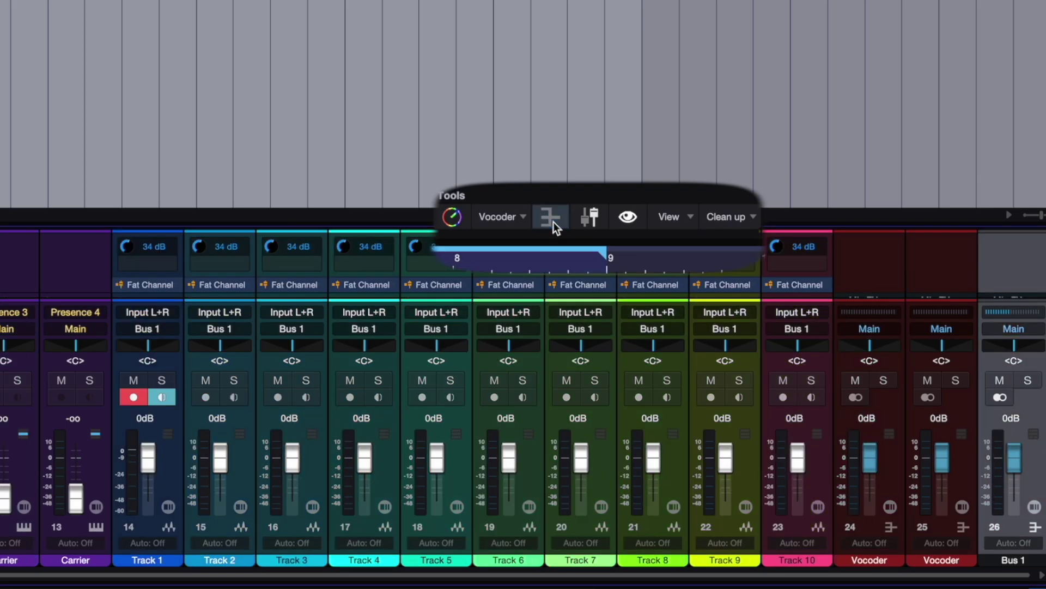
click(587, 218)
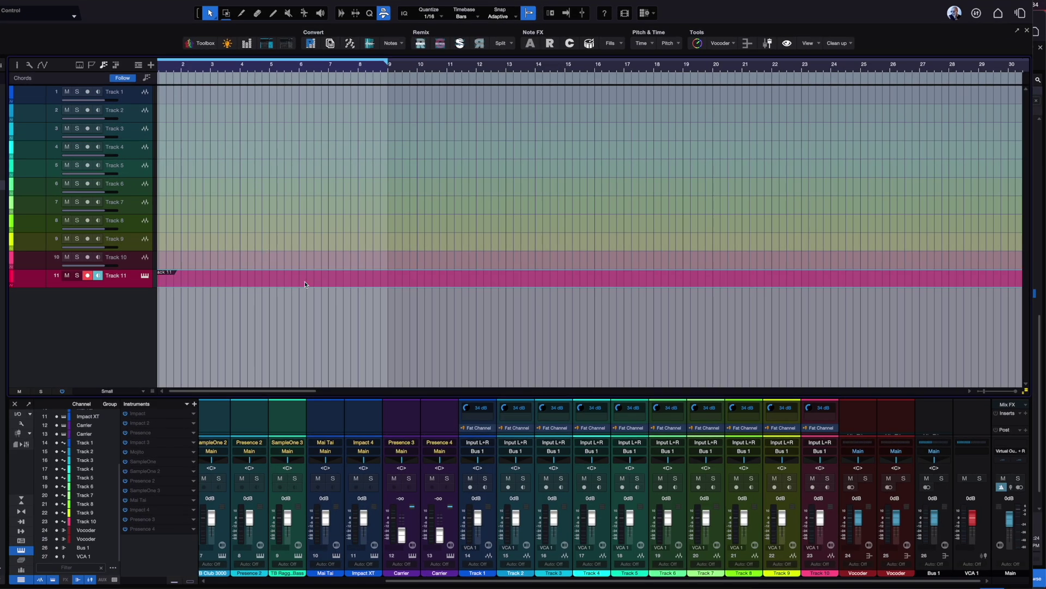
click(787, 43)
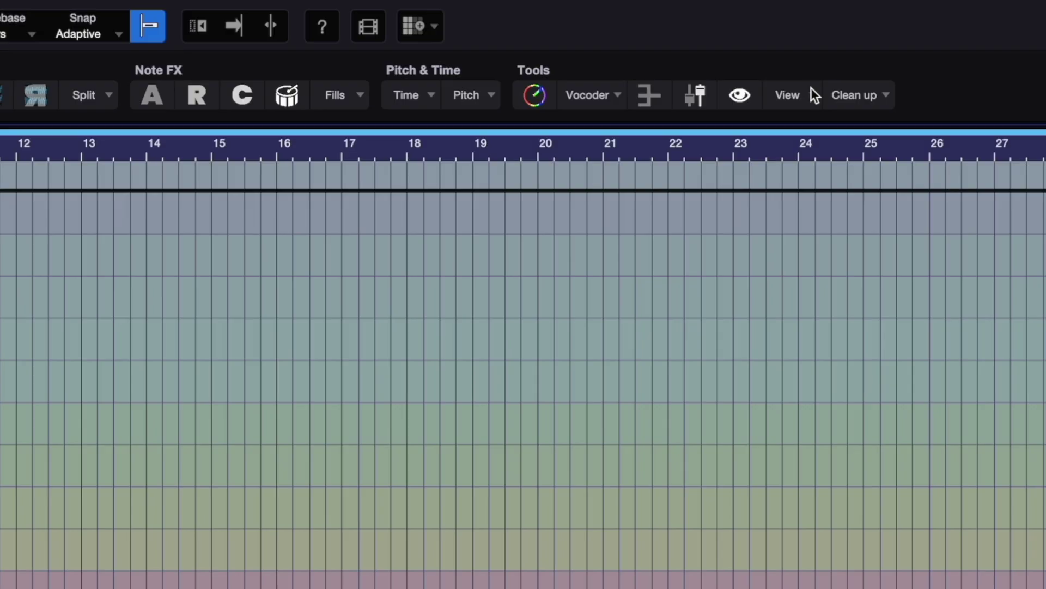
- Open floating Chord Display and Time Display windows, the latter with Ctrl+Alt+T
click(818, 42)
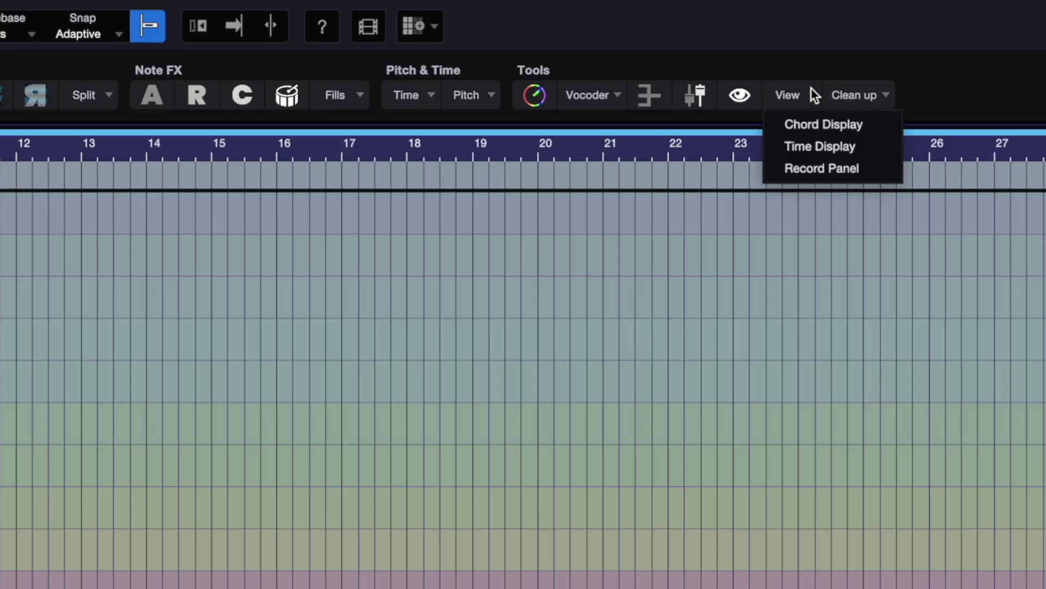
click(803, 127)
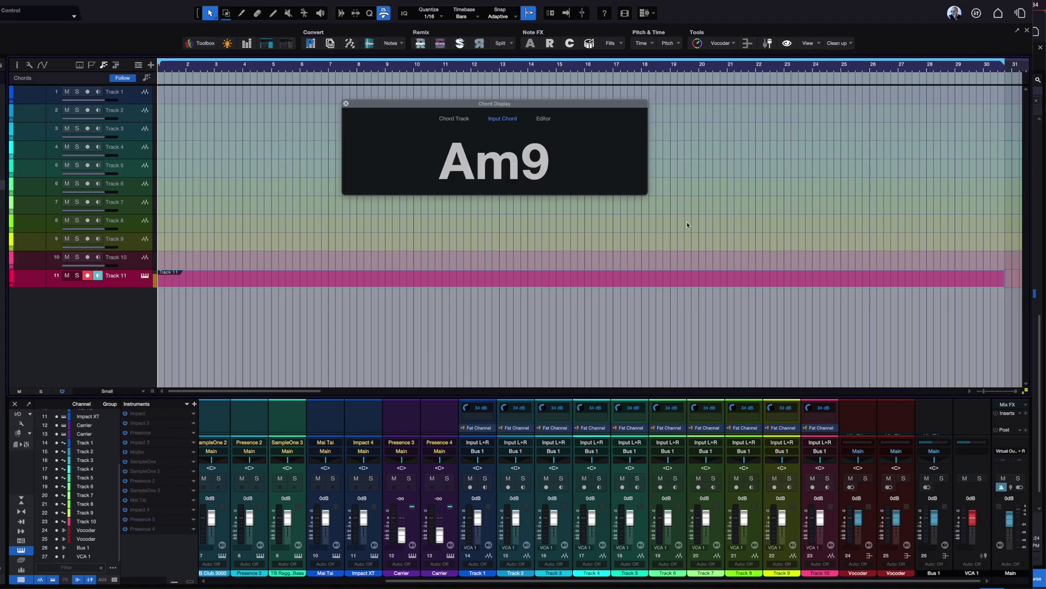
key(ctrl+alt+t)
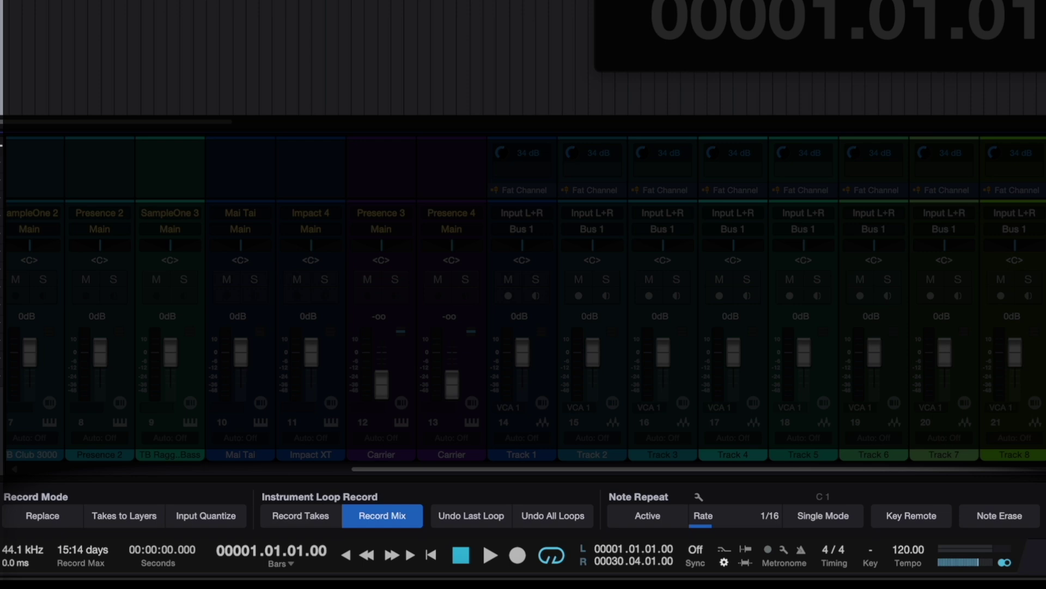
- Hide the mixer and run Clean up's Delete Muted Events on the whole song
key(F3)
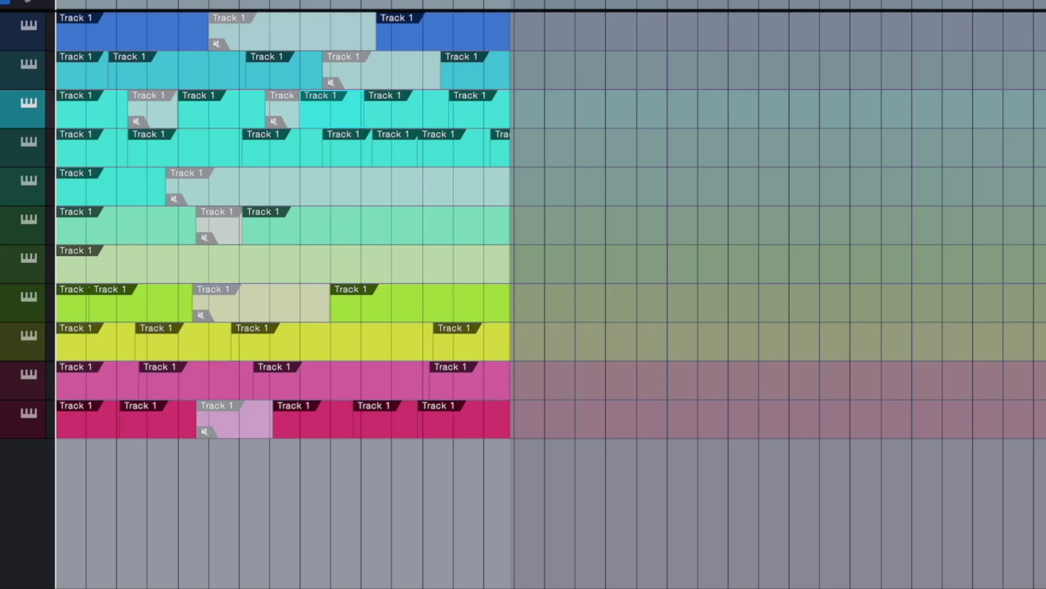
click(750, 191)
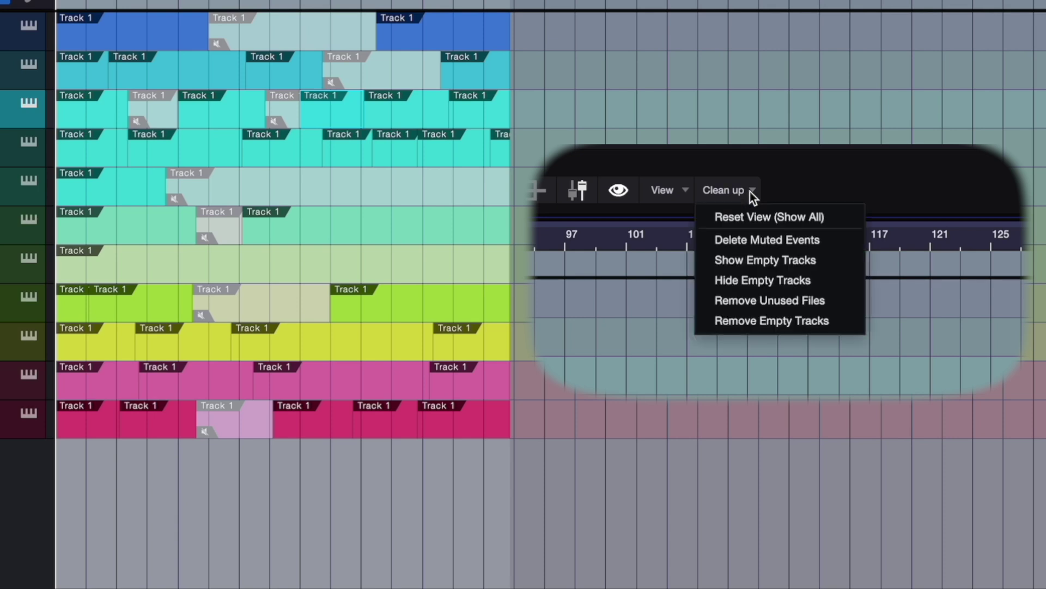
click(748, 238)
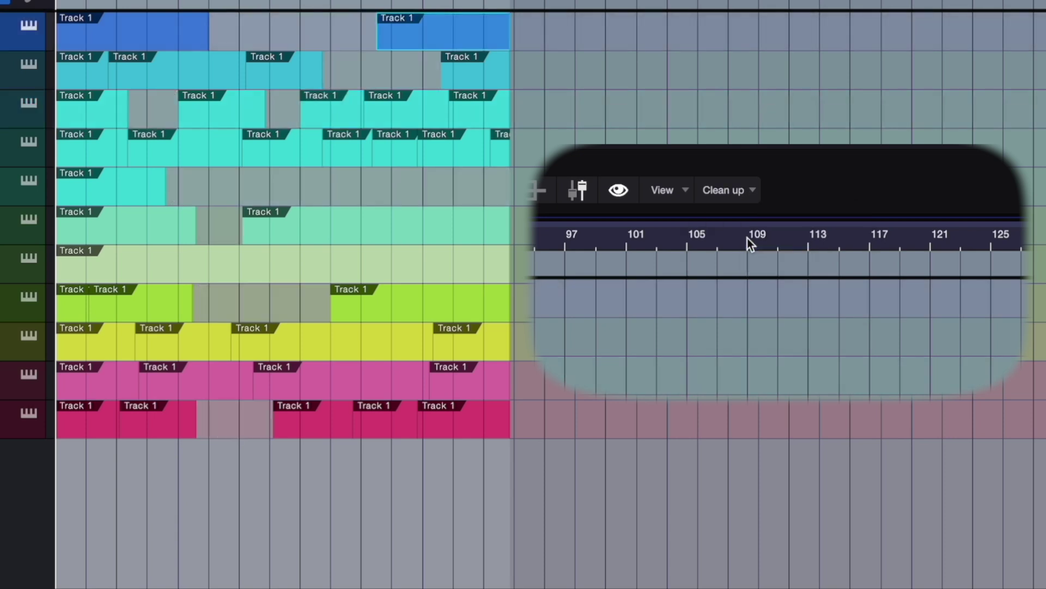